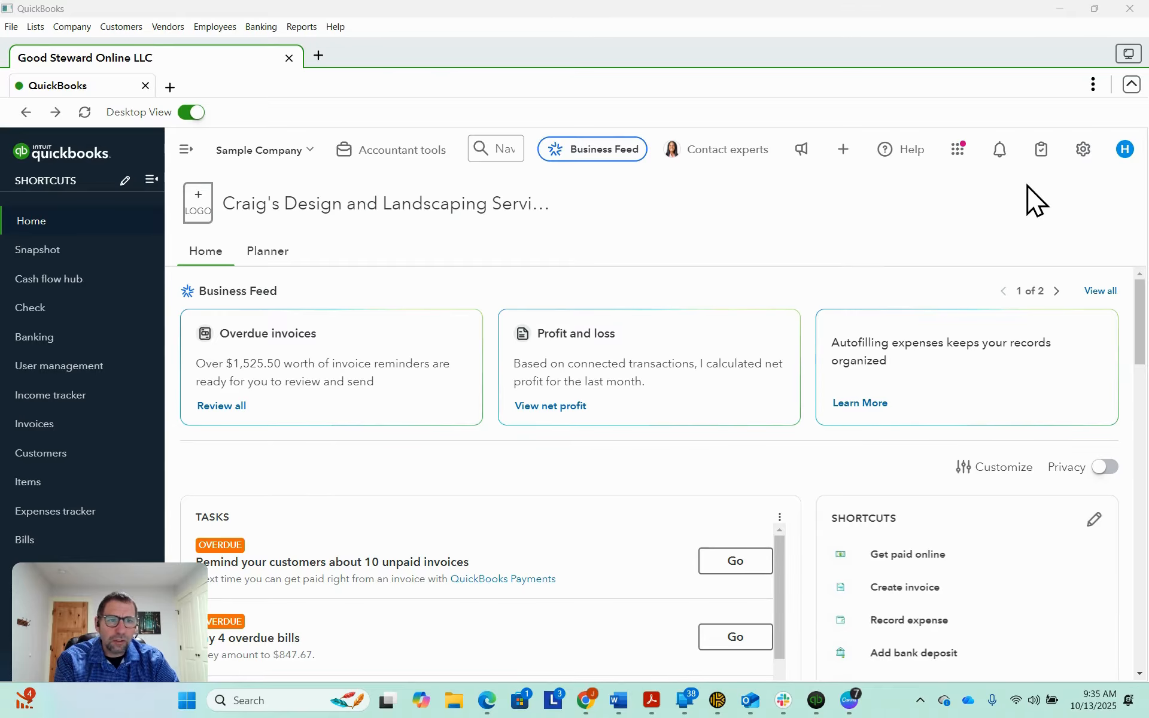
- Turn on the Projects option that organizes all job-related activity in one place in the advanced account settings, save it and close the settings
click(1082, 163)
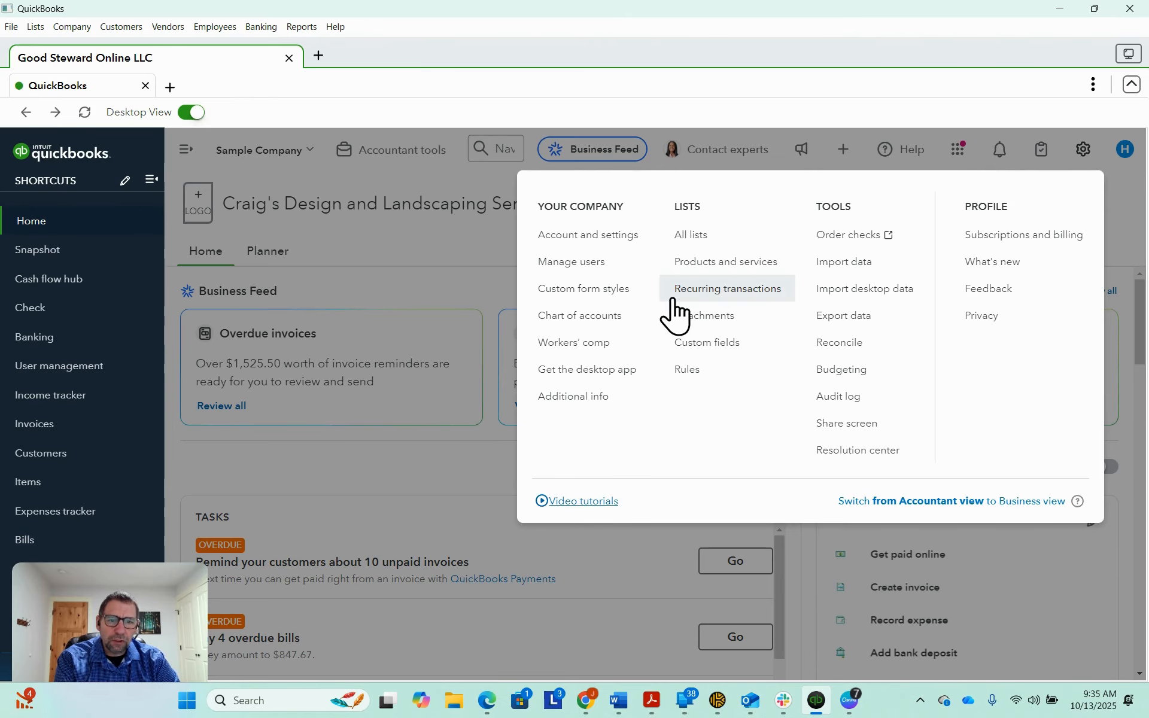
click(597, 240)
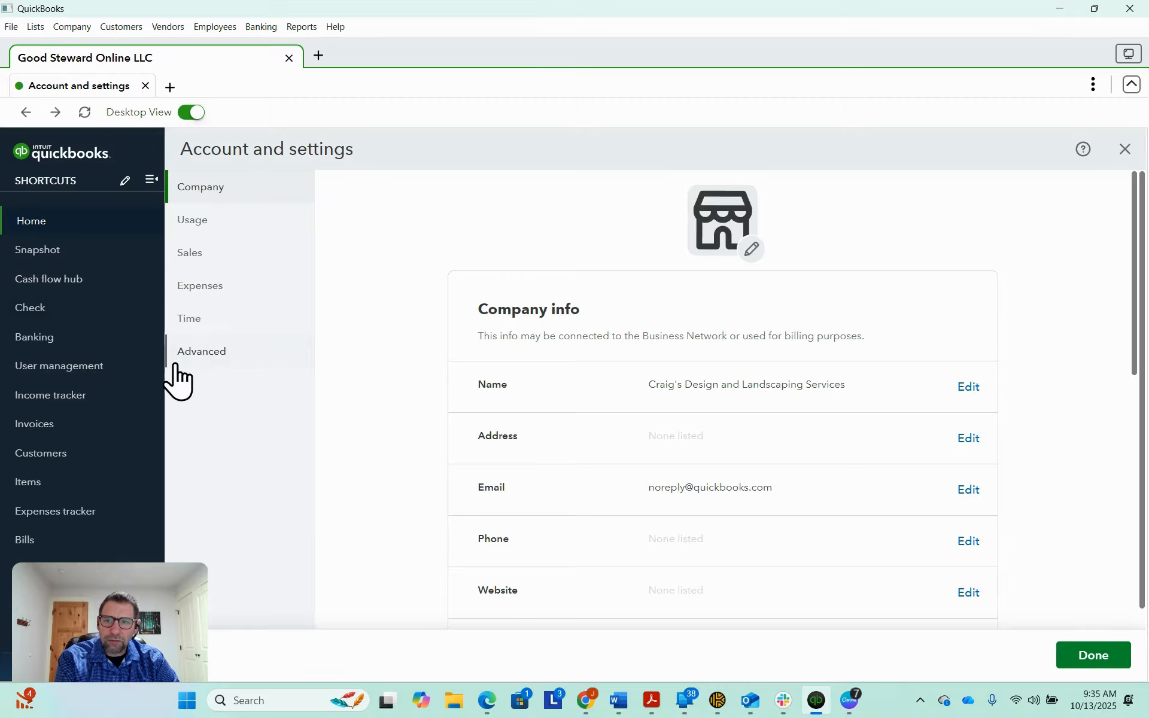
click(210, 372)
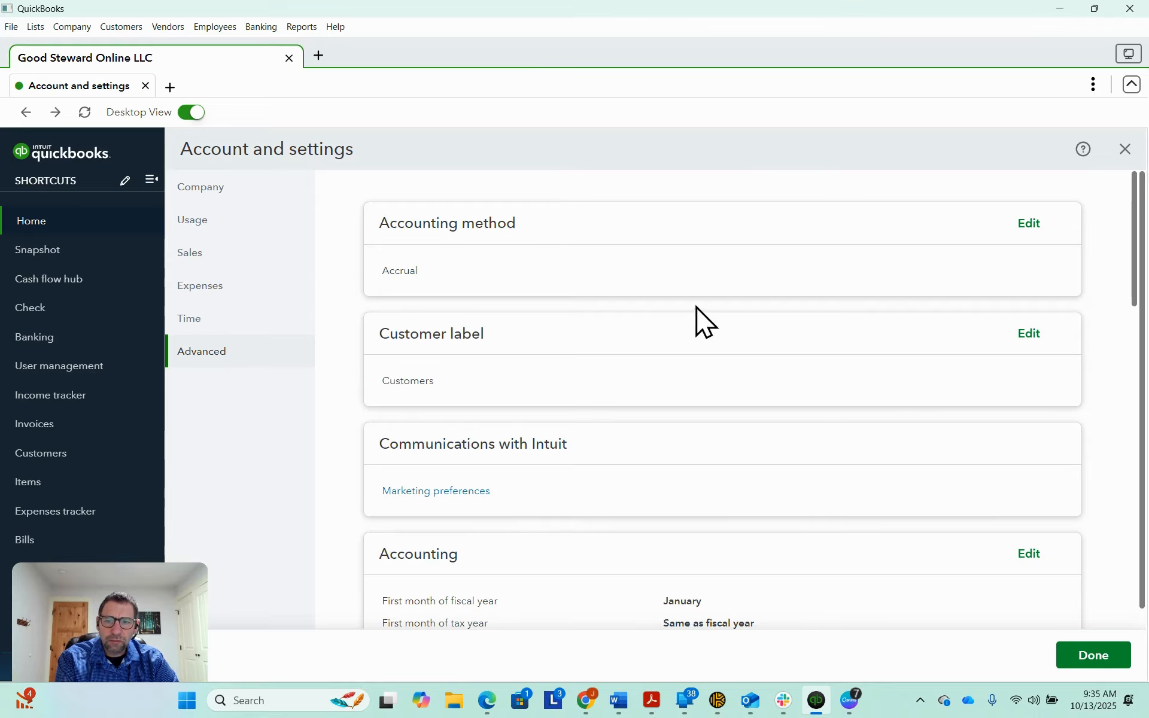
scroll(800, 313, down, 5)
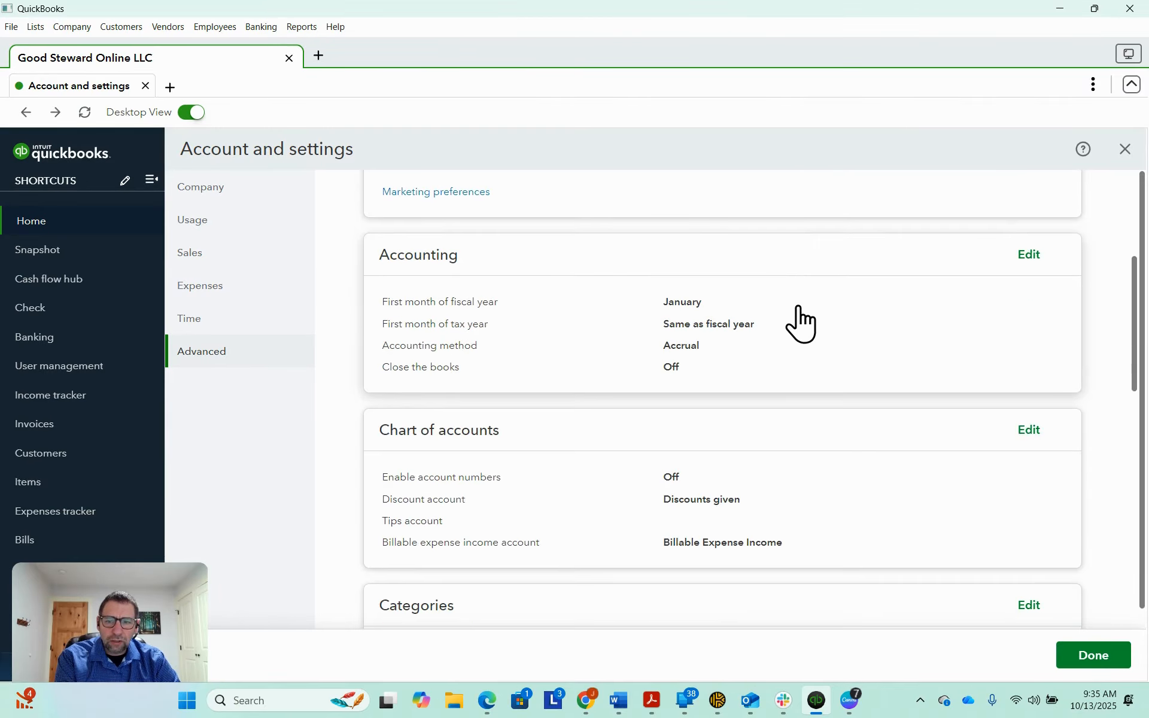
scroll(800, 323, down, 6)
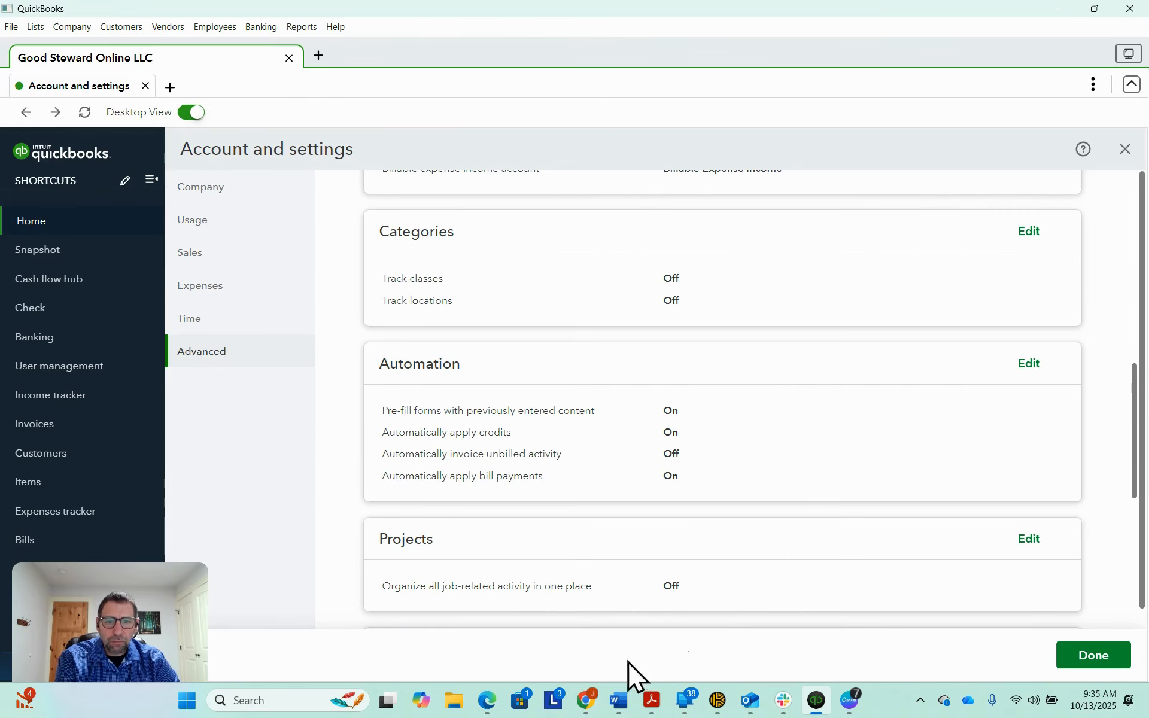
click(673, 605)
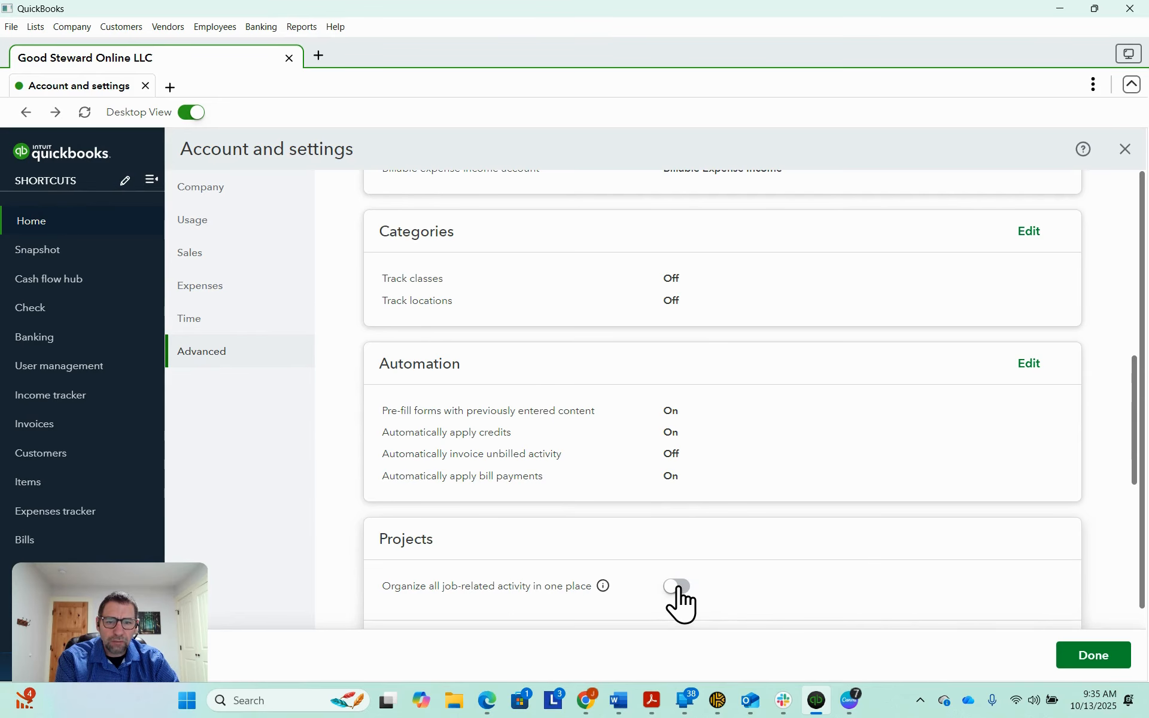
click(678, 588)
scroll(789, 567, down, 1)
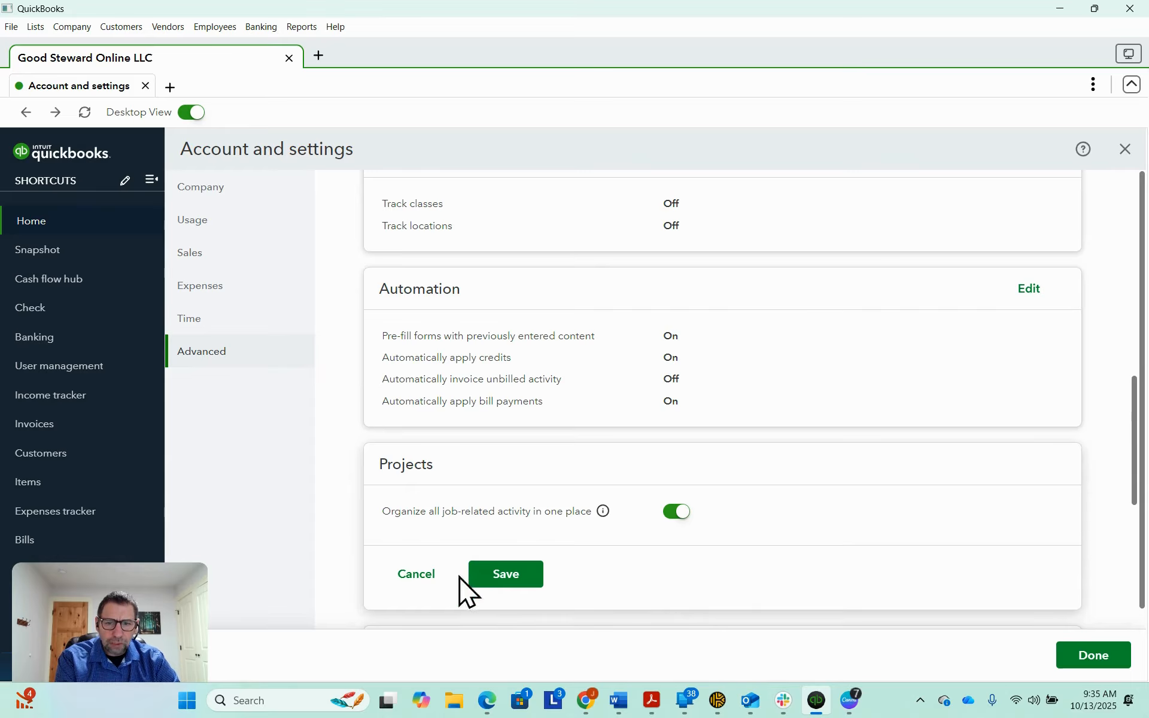
click(516, 581)
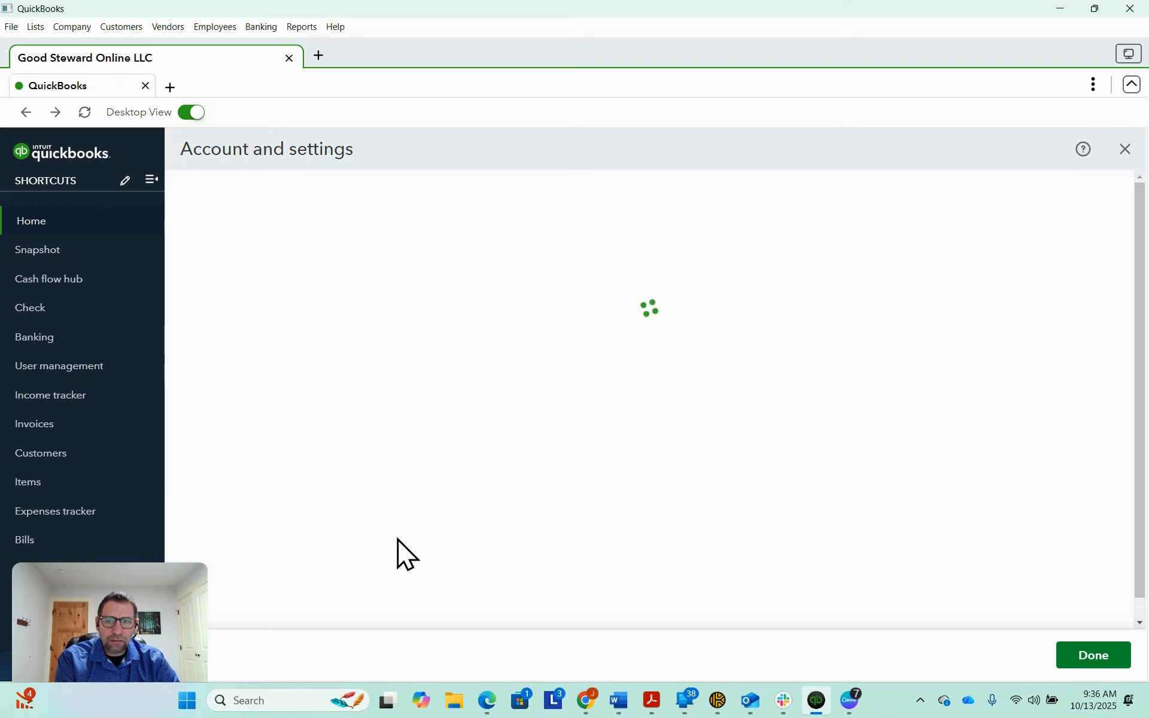
scroll(658, 568, down, 3)
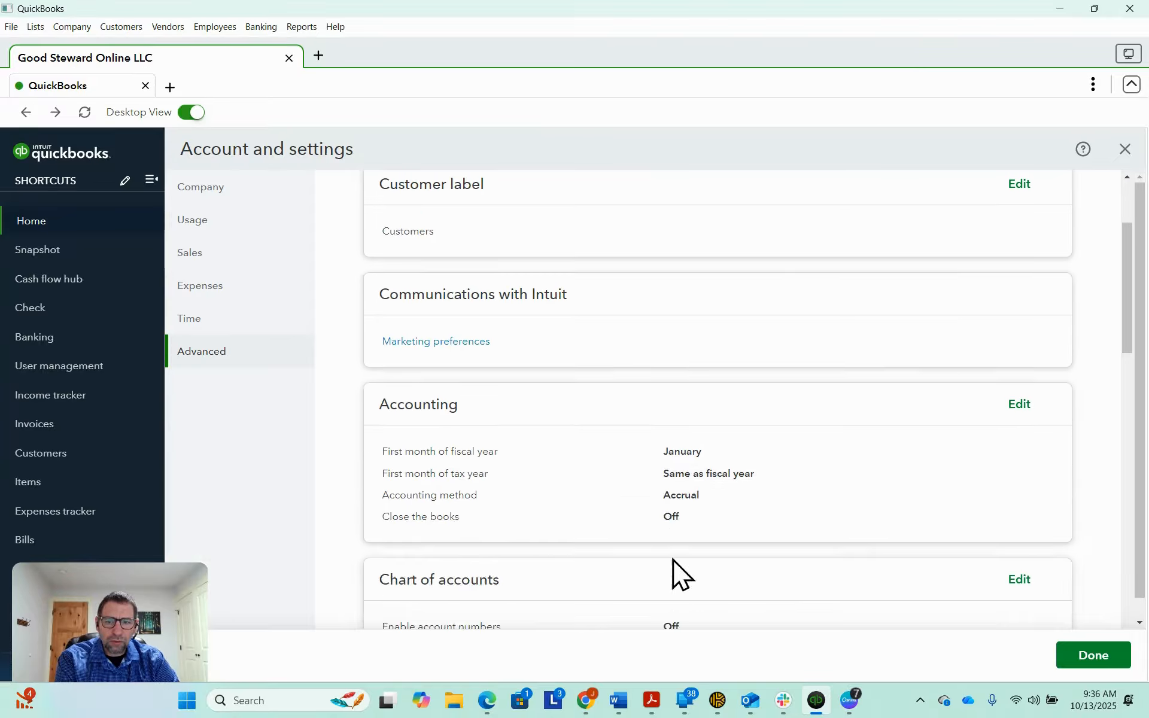
scroll(670, 565, down, 9)
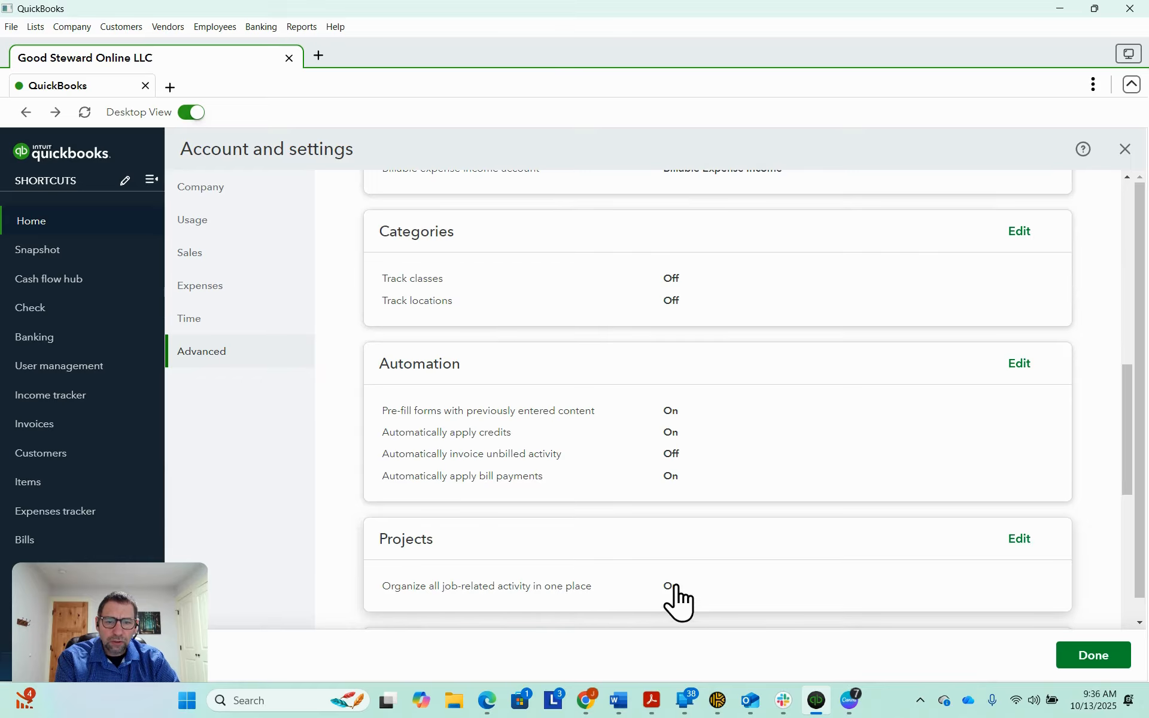
click(1098, 656)
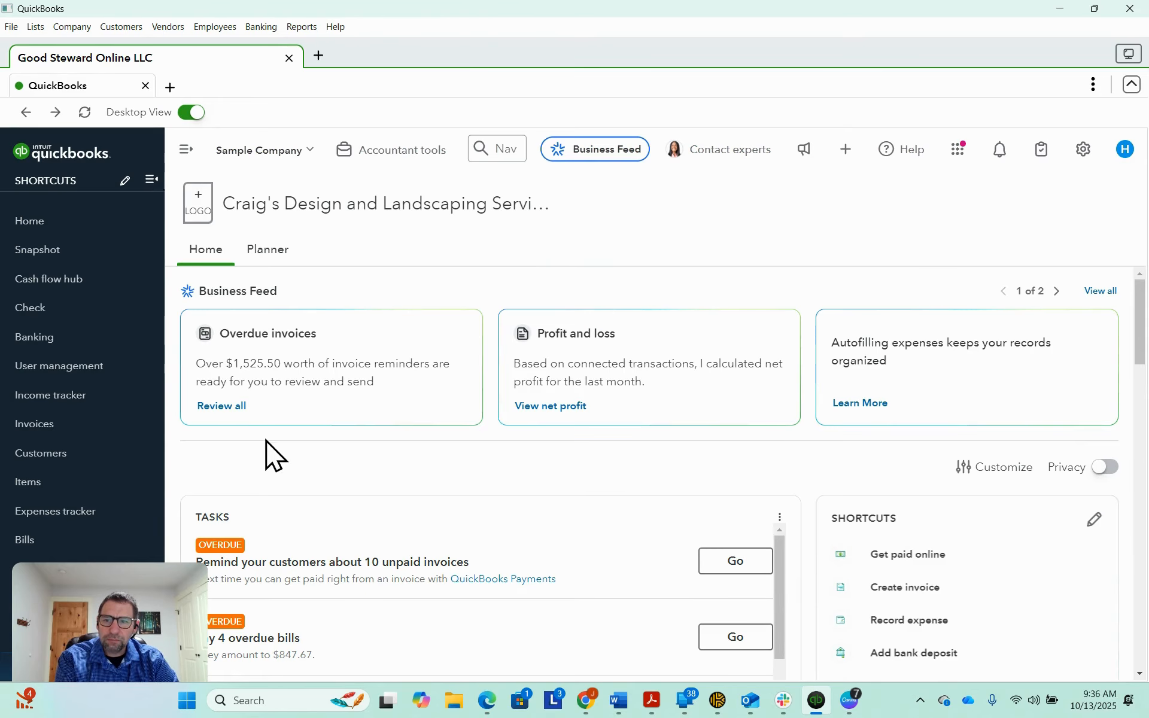
- Find and open the Projects page for the sample company
scroll(150, 472, down, 1)
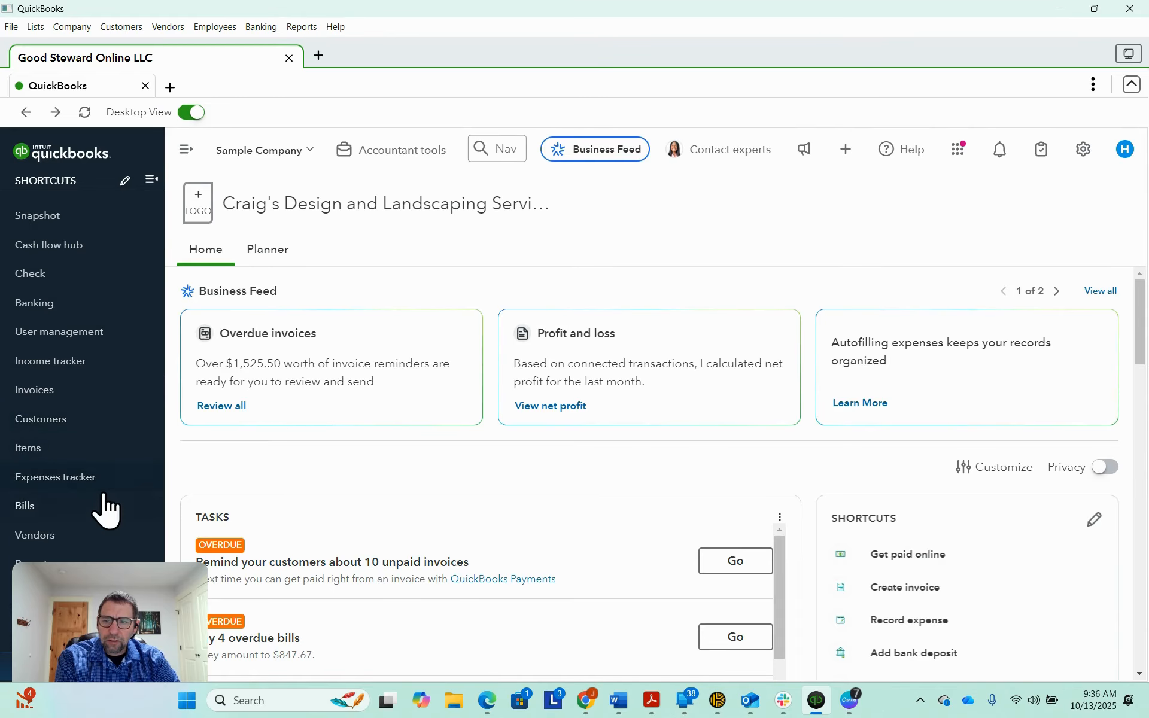
scroll(271, 531, down, 1)
scroll(99, 478, up, 1)
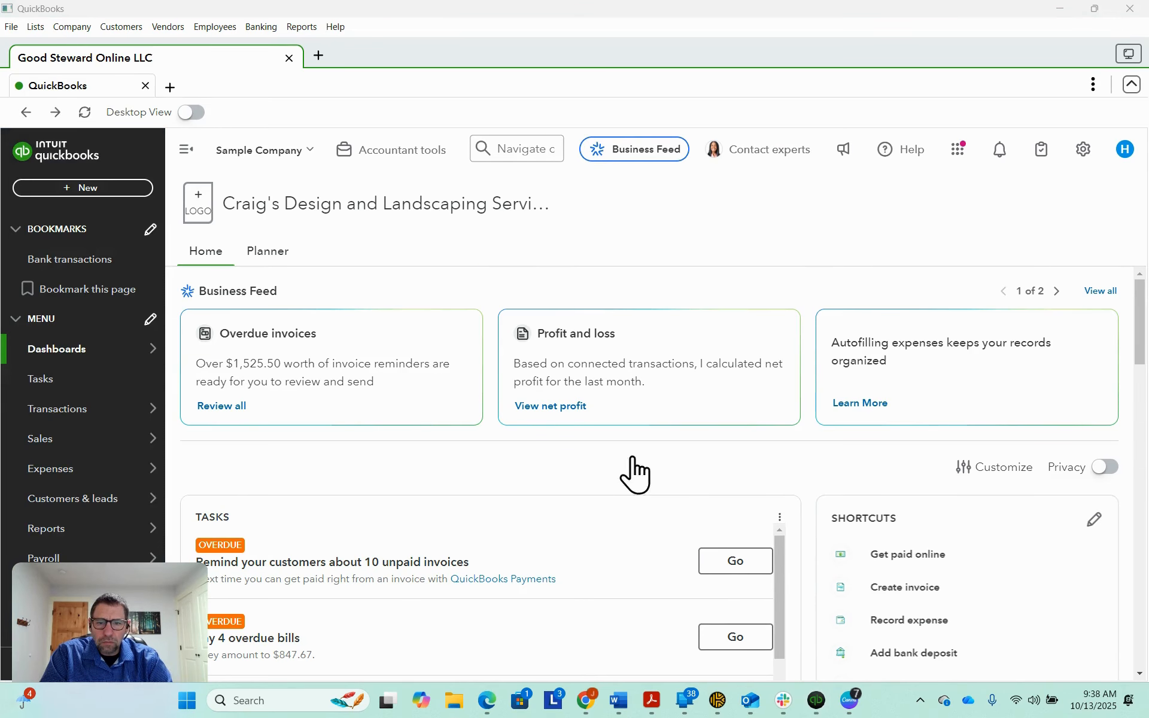
scroll(69, 397, down, 3)
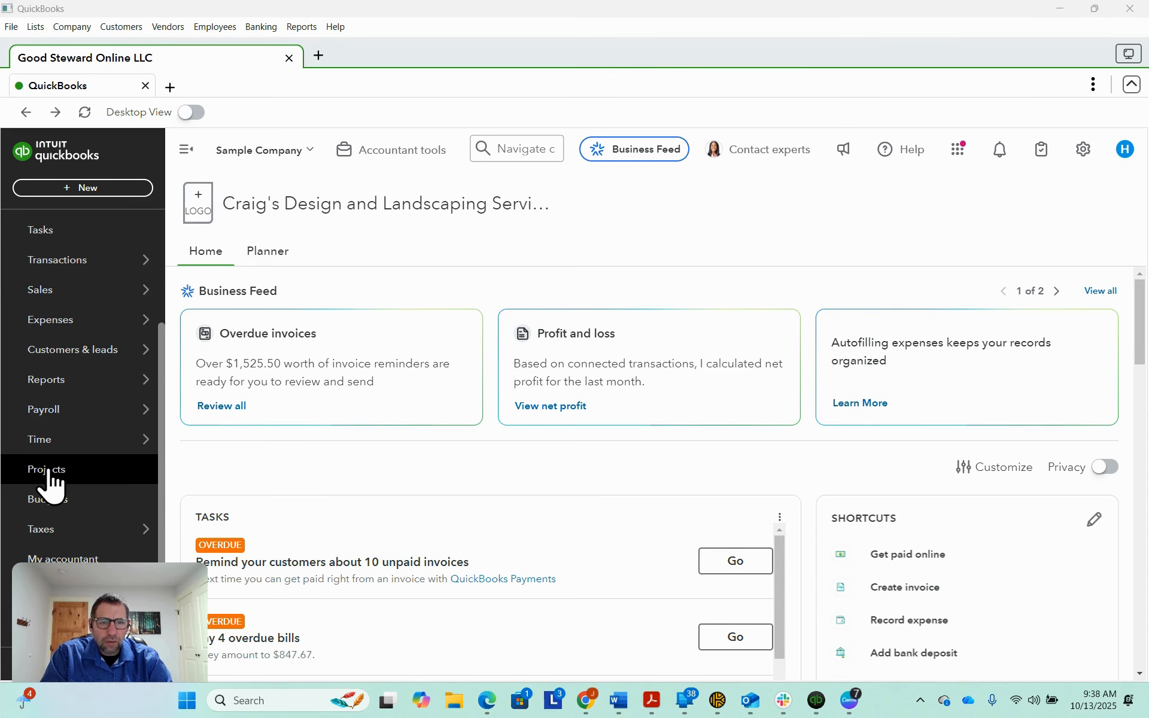
click(50, 476)
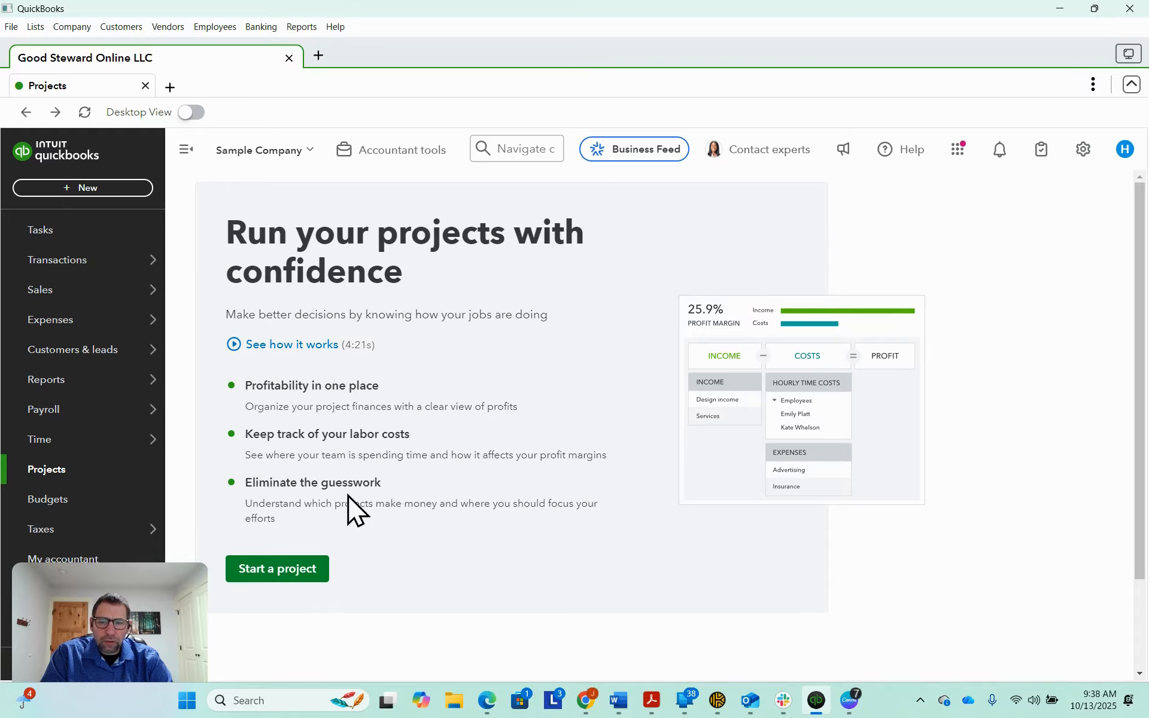
- Start a new project named "Bathroom Remodel" and assign it to an existing individual customer
click(279, 569)
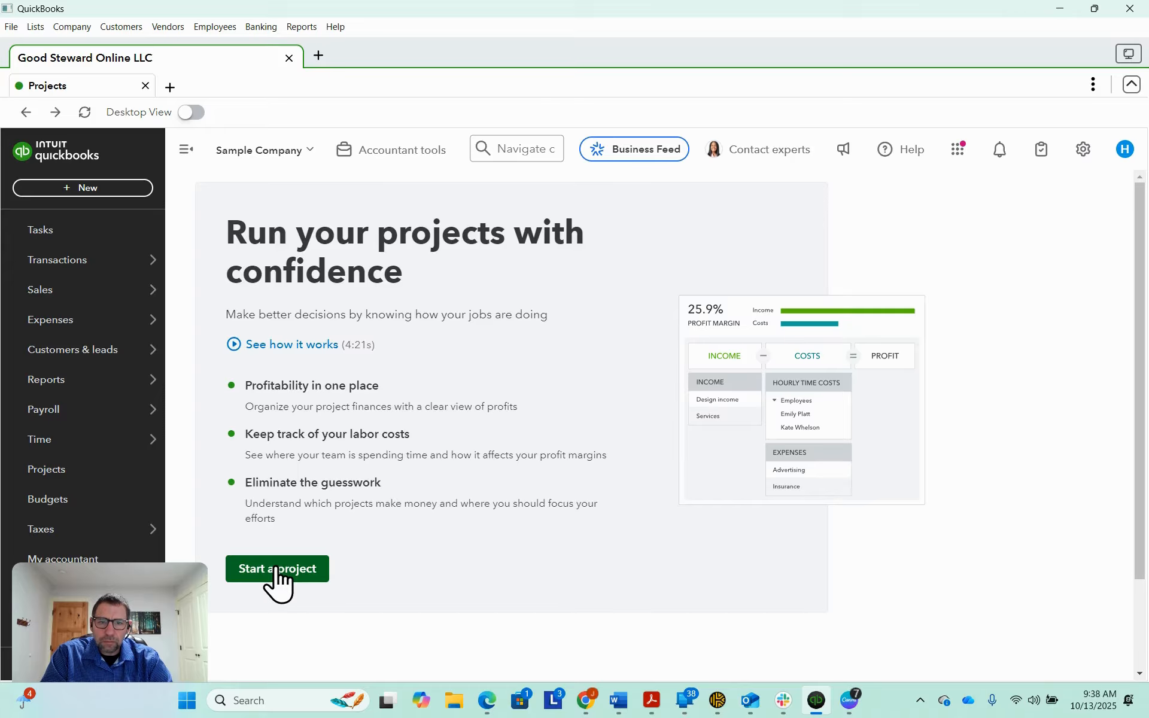
click(279, 569)
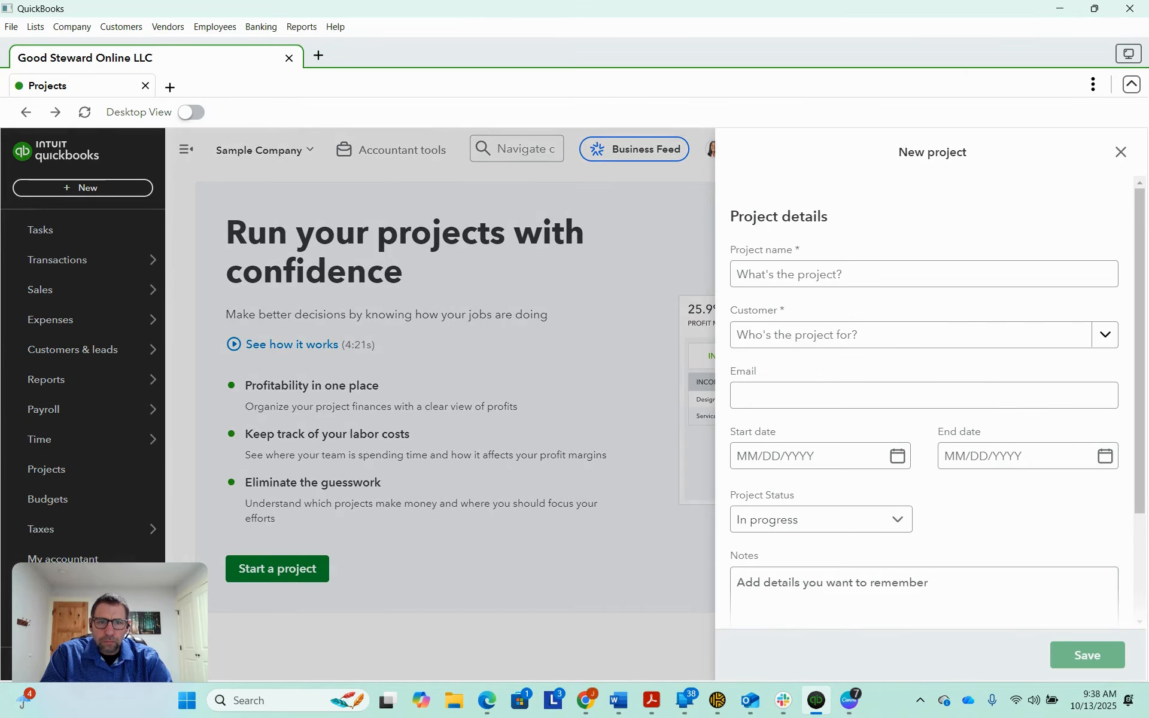
click(874, 276)
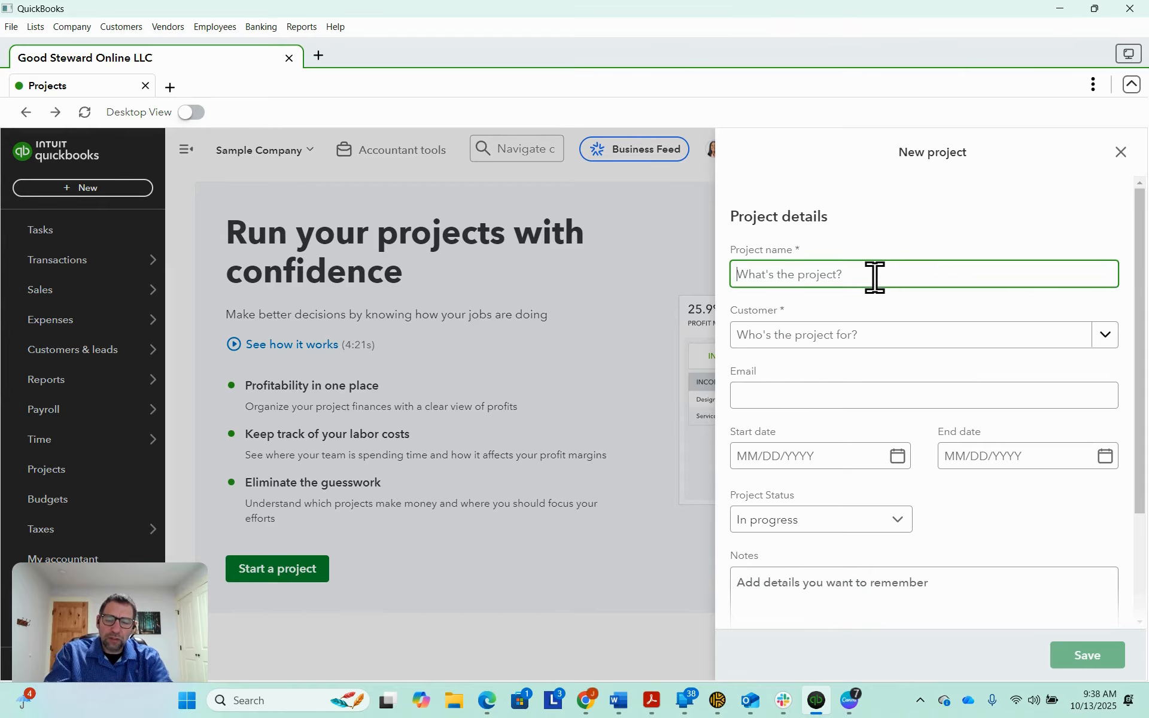
text(Bathroom )
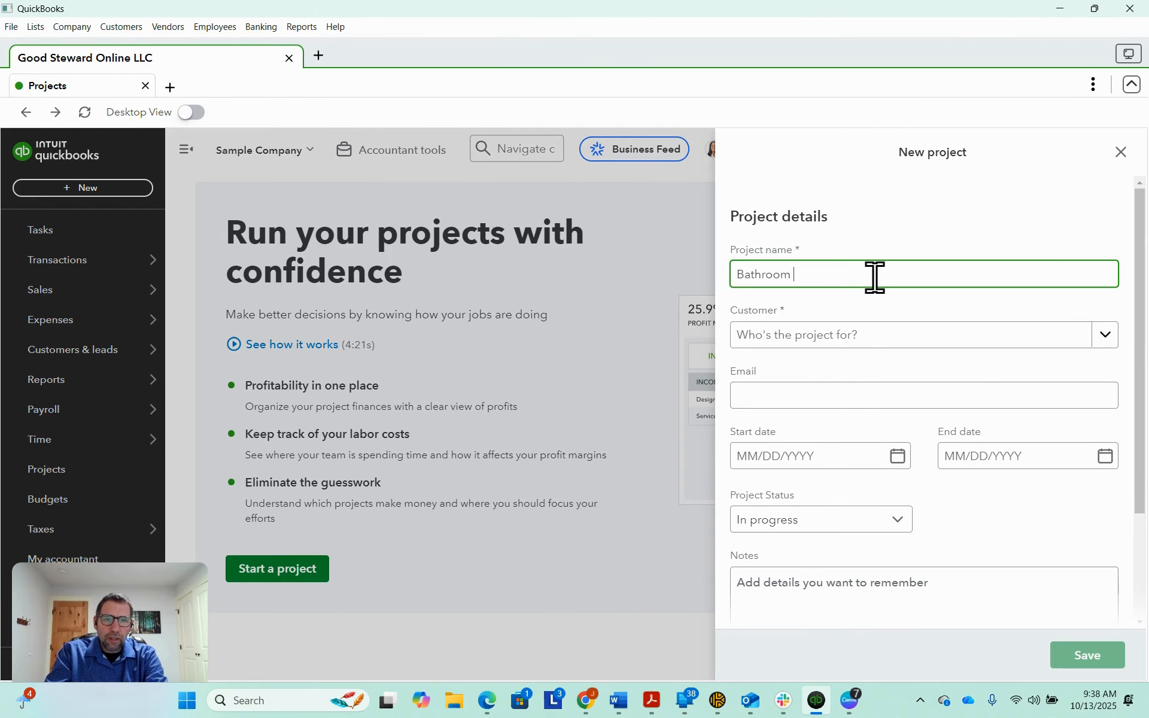
text(Remodel)
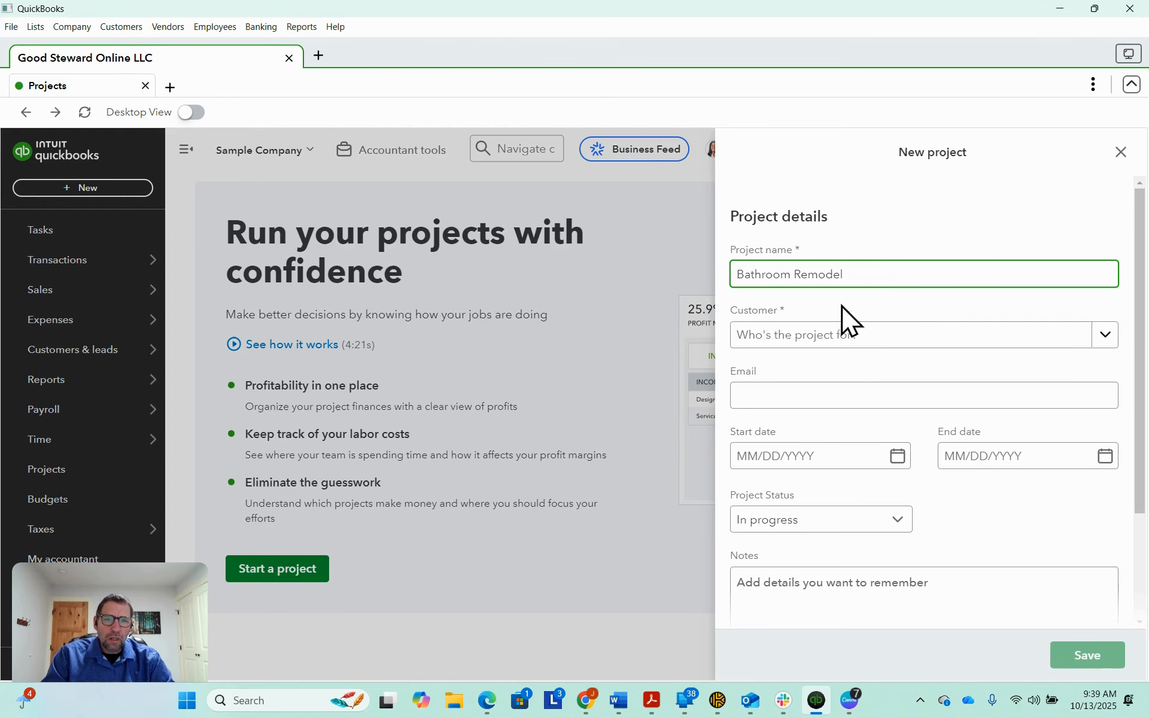
click(854, 338)
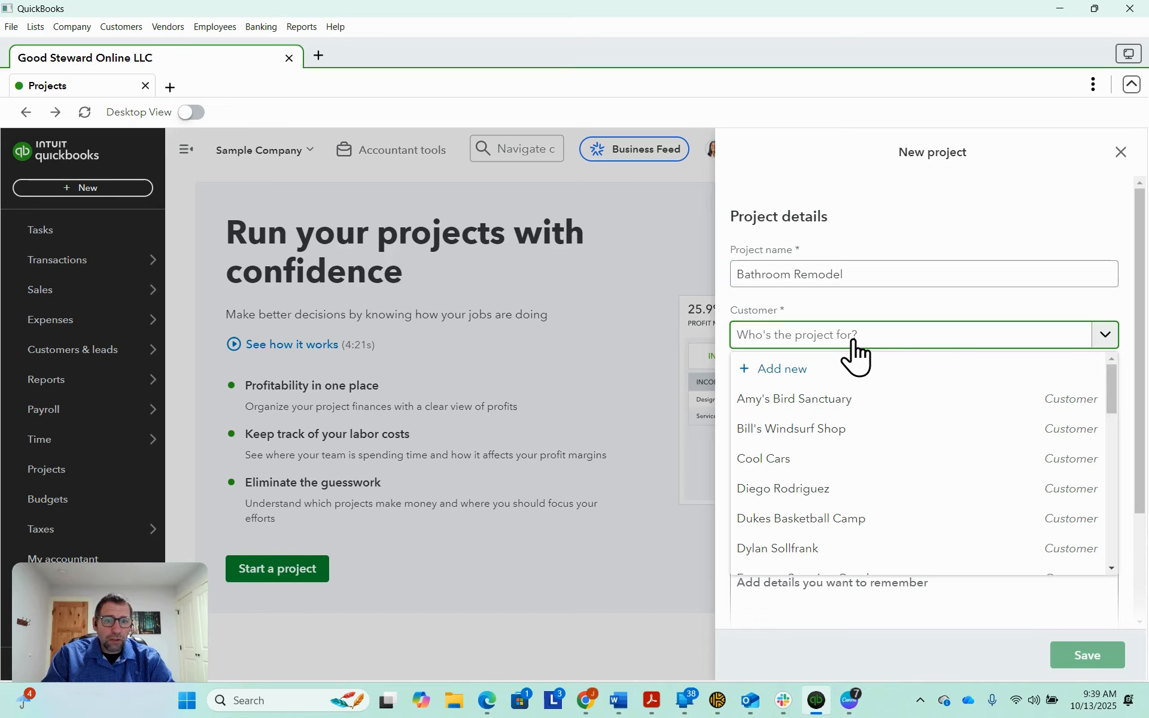
scroll(861, 401, down, 2)
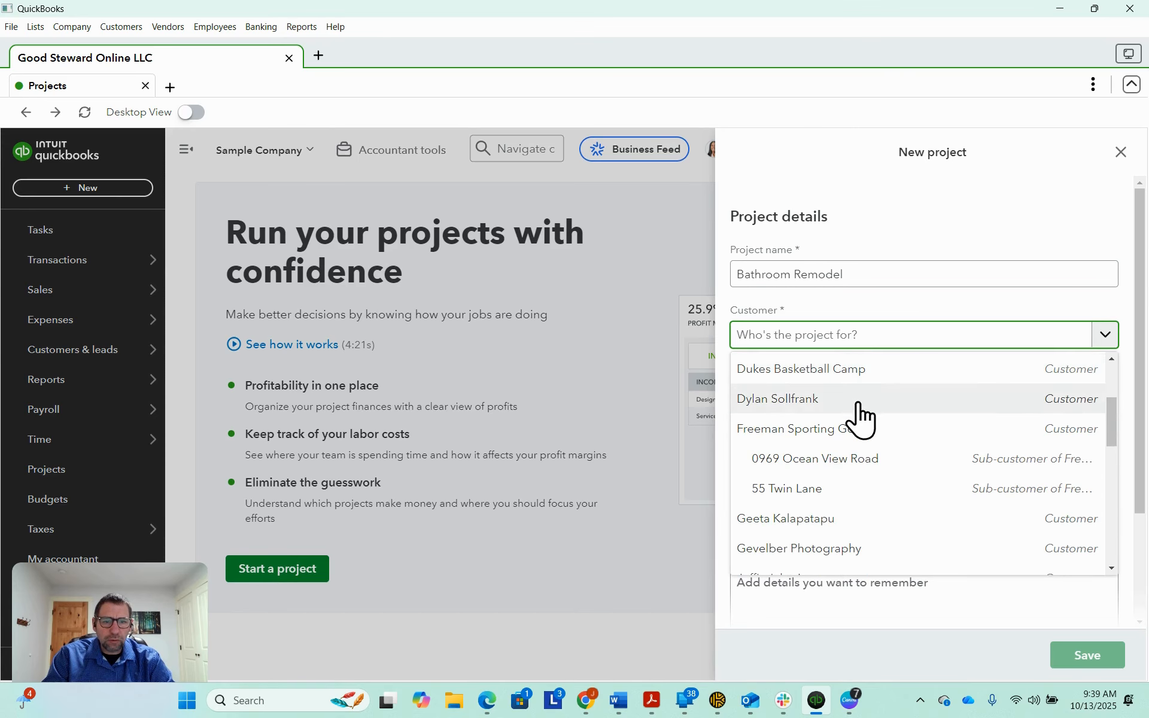
scroll(861, 413, down, 3)
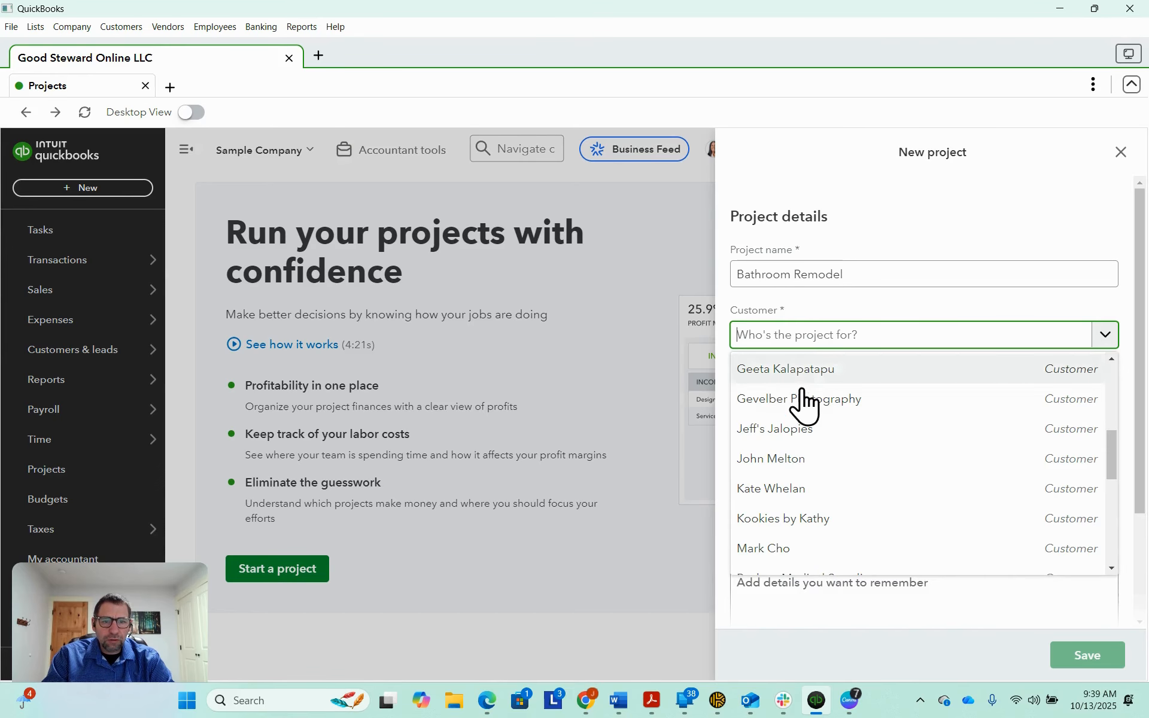
click(797, 461)
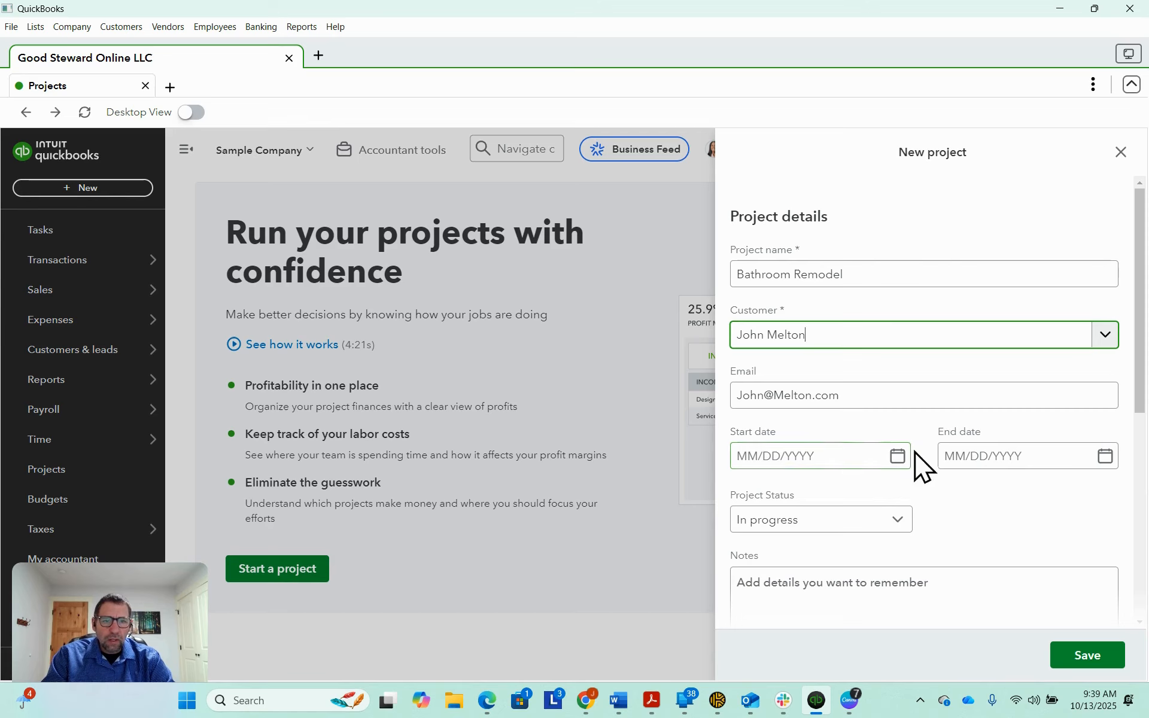
- Set the project's start date to 10/13/2025 and its end date to 10/20/2025
click(898, 459)
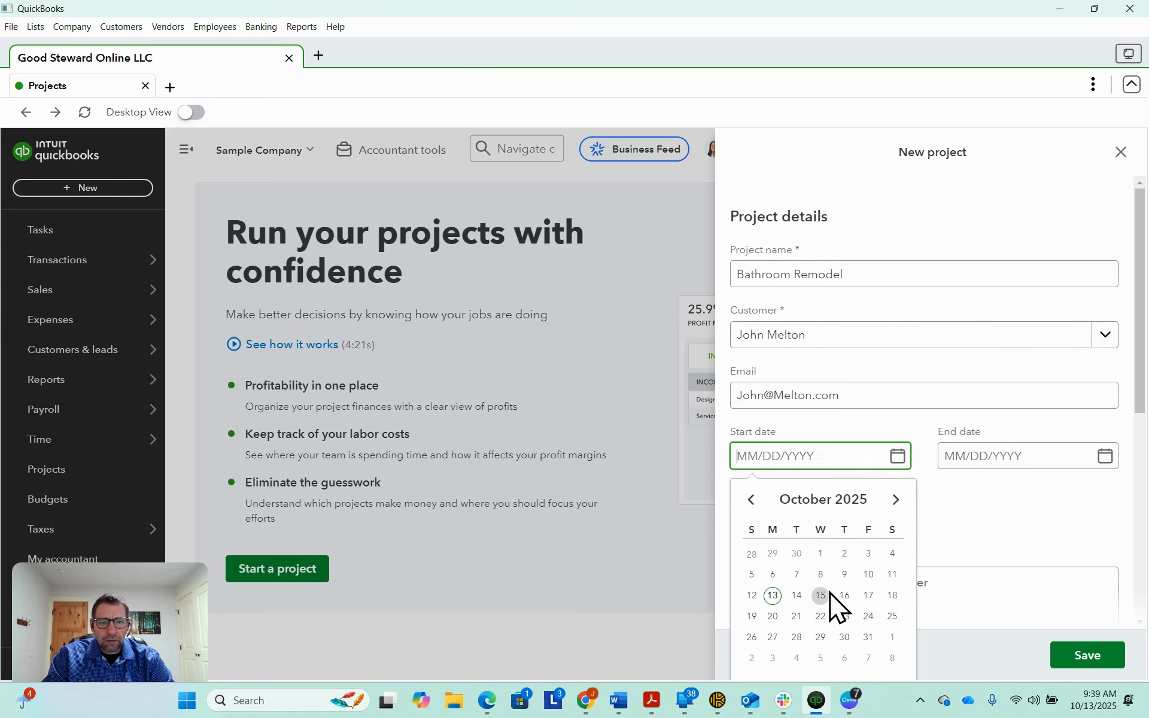
click(772, 596)
click(1104, 458)
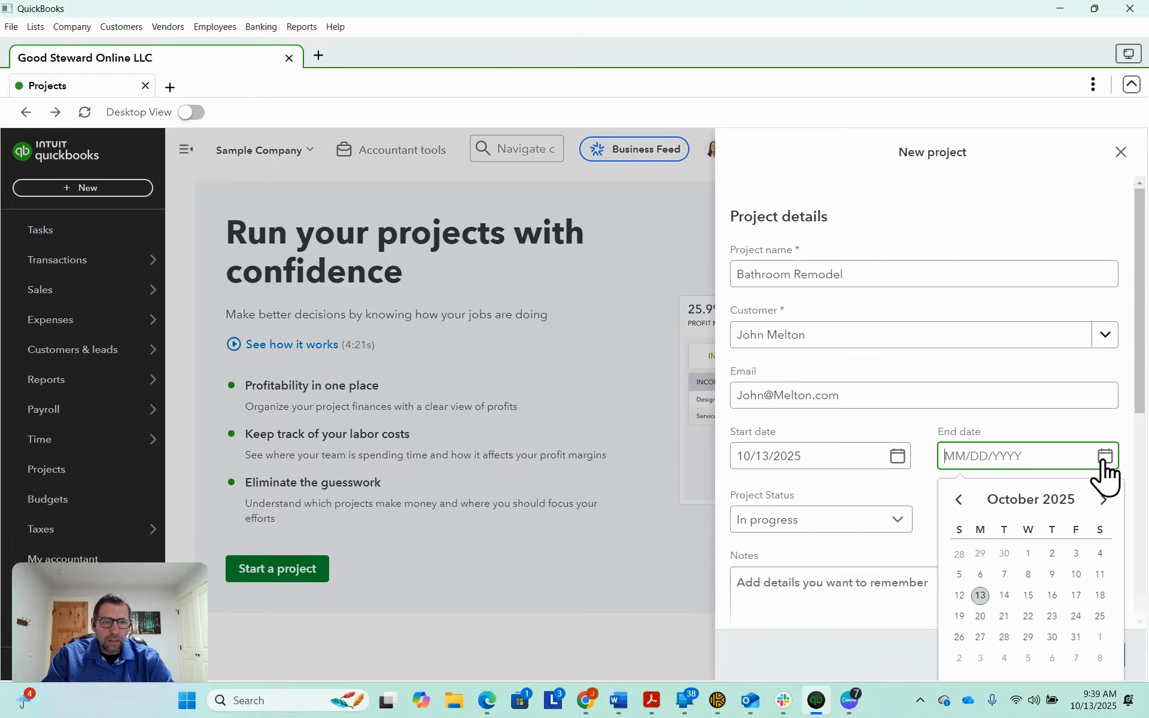
click(980, 618)
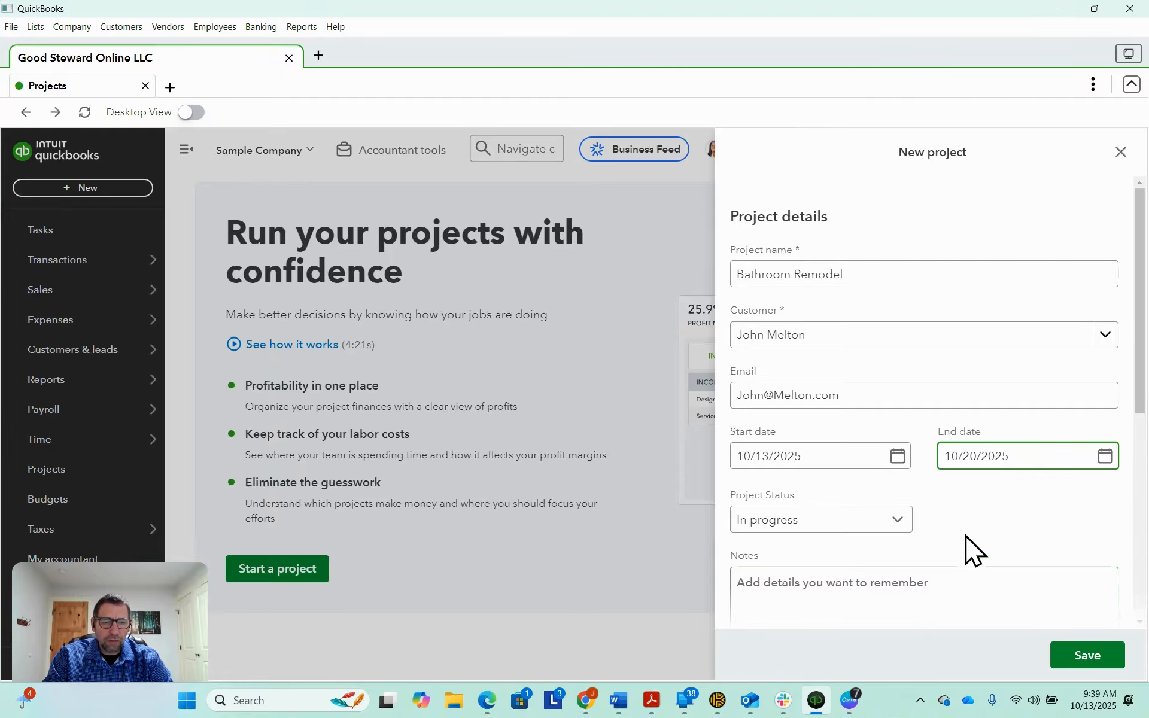
- Review the project status options and address details, keep the status In progress, and save the project
scroll(838, 542, down, 1)
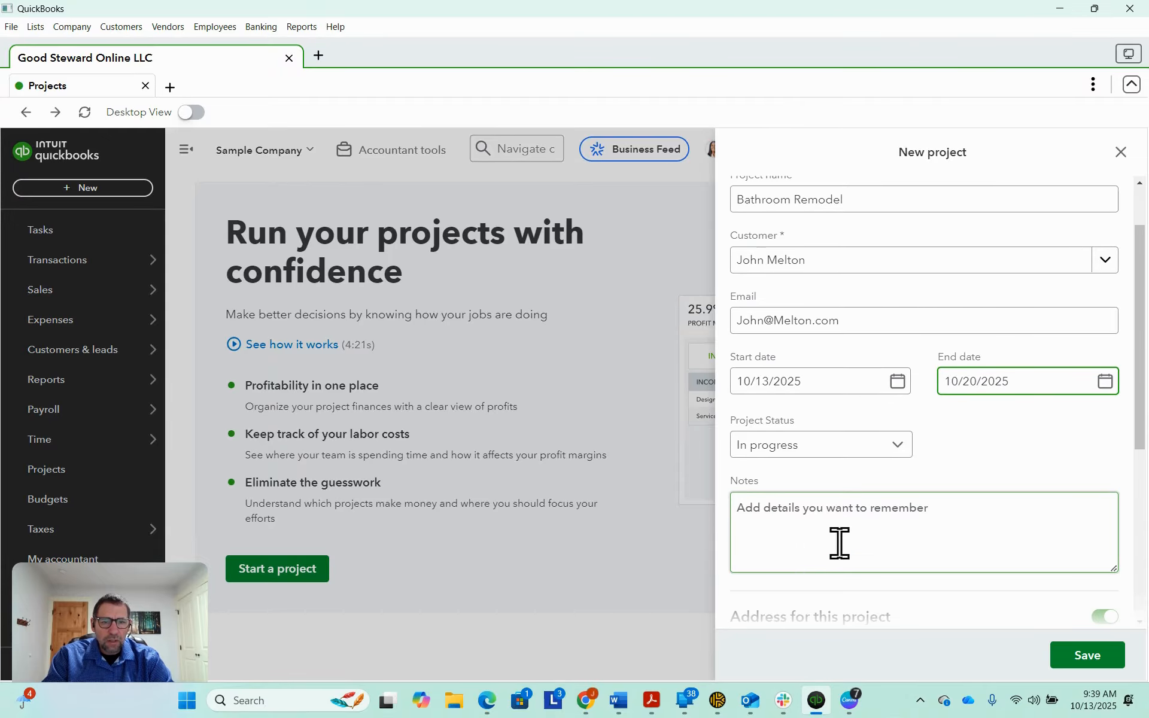
click(897, 464)
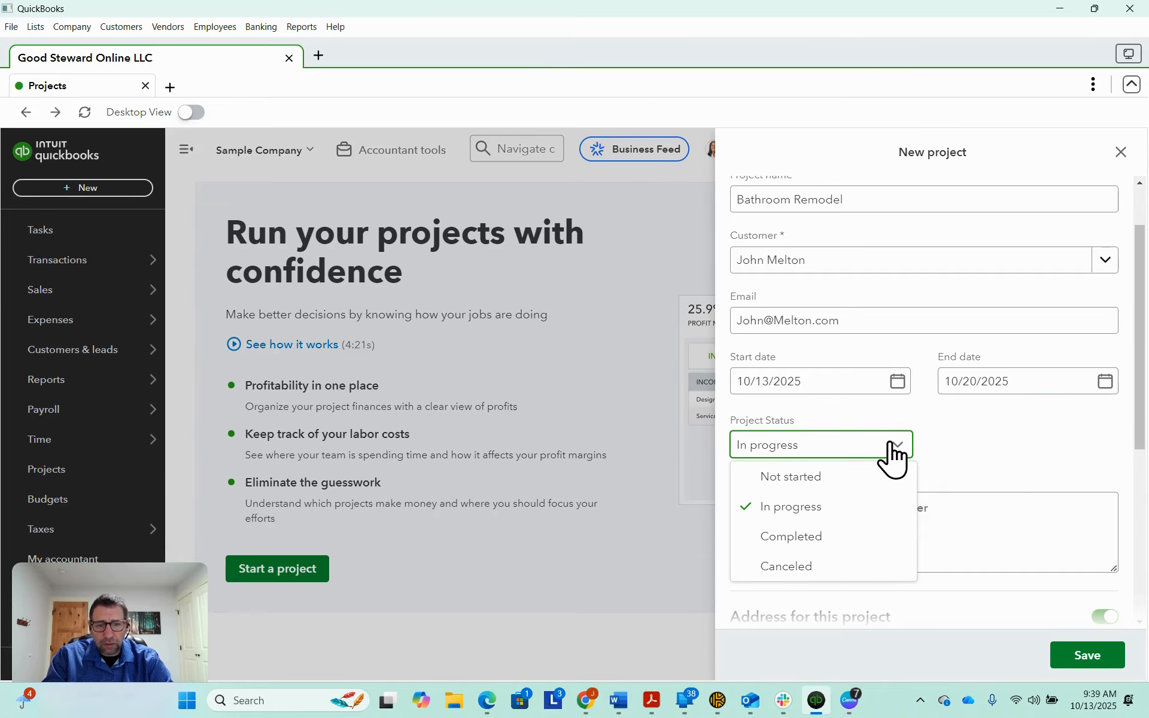
click(961, 447)
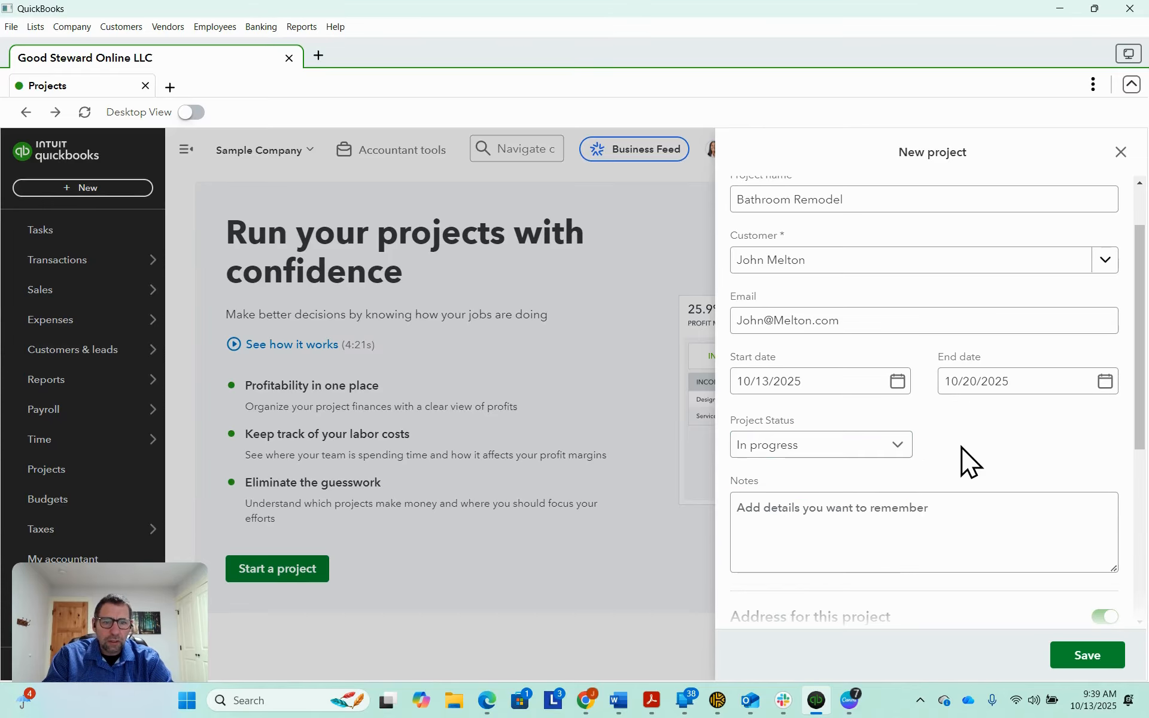
scroll(1003, 444, down, 3)
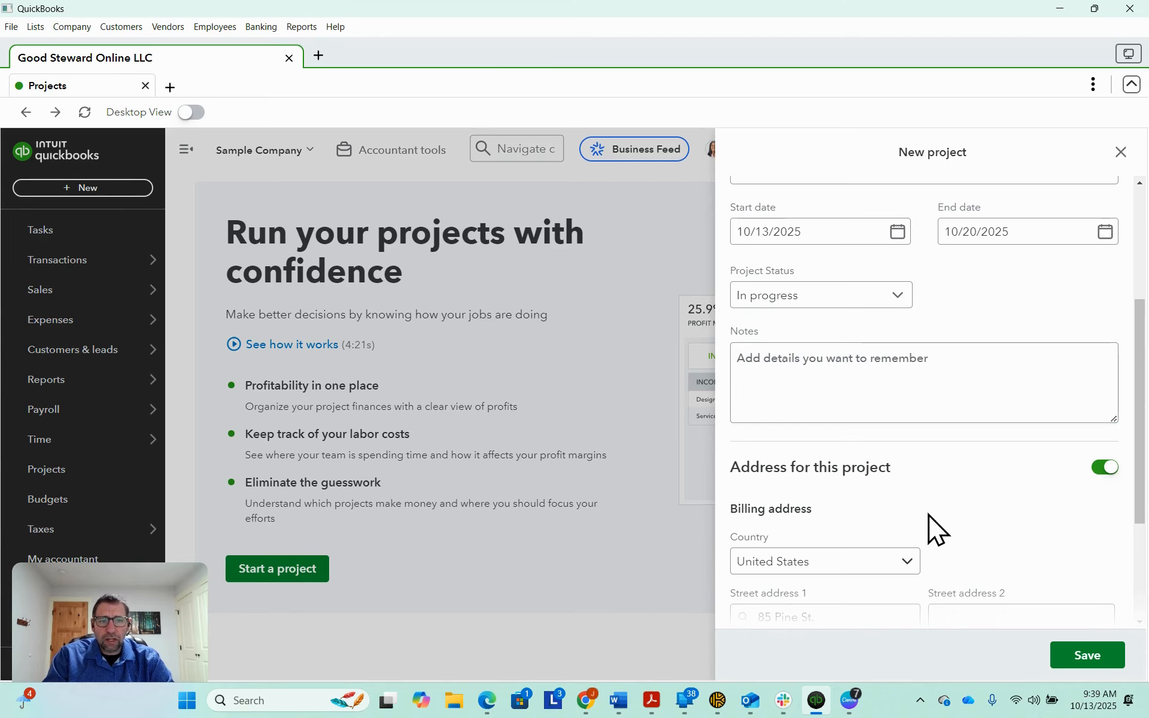
scroll(928, 514, down, 4)
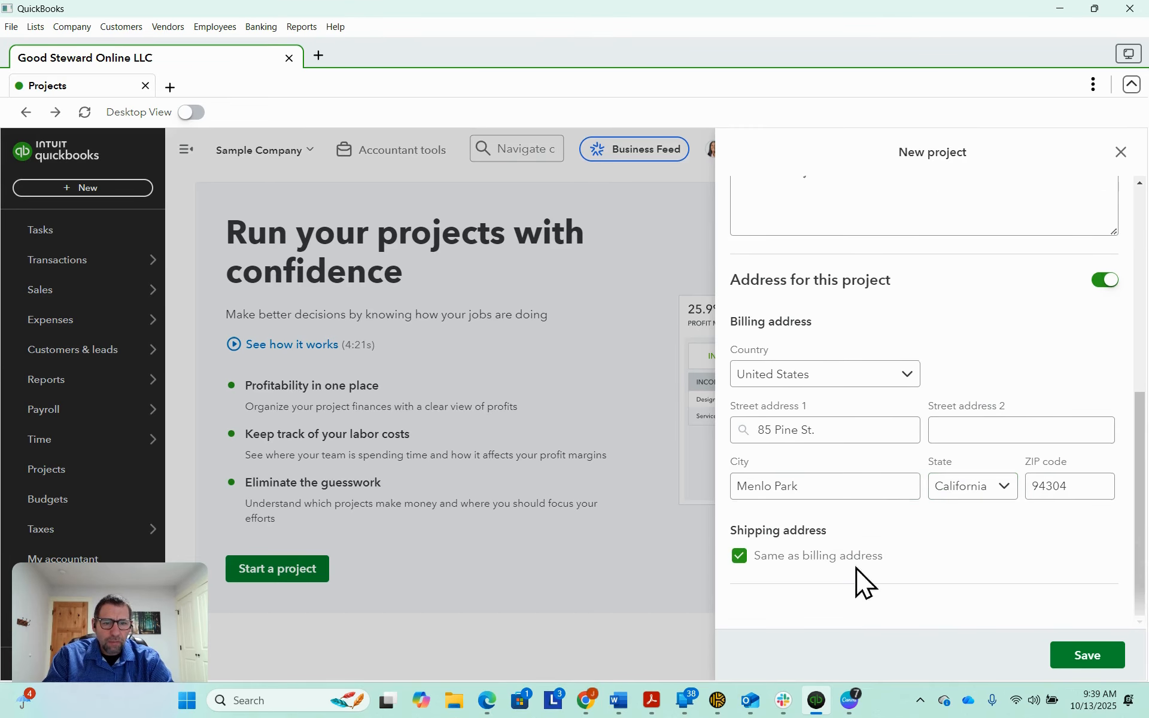
click(1093, 662)
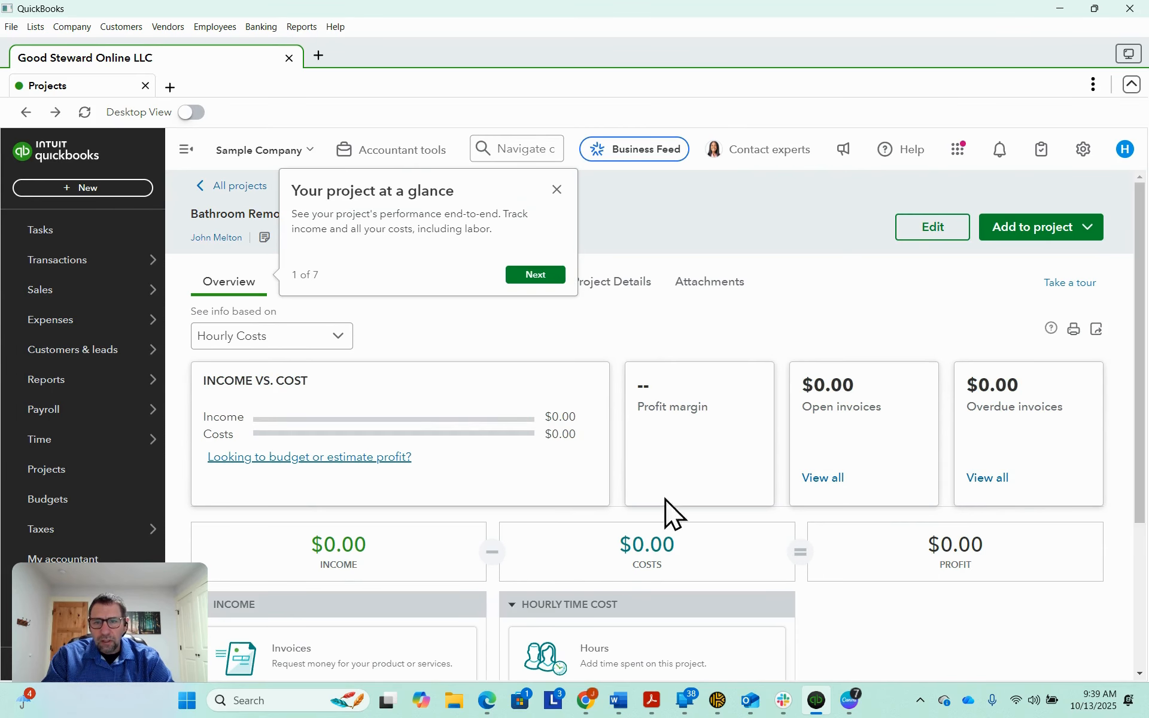
- Dismiss the introductory tour and look over the income, cost and profit sections of the project overview
click(558, 191)
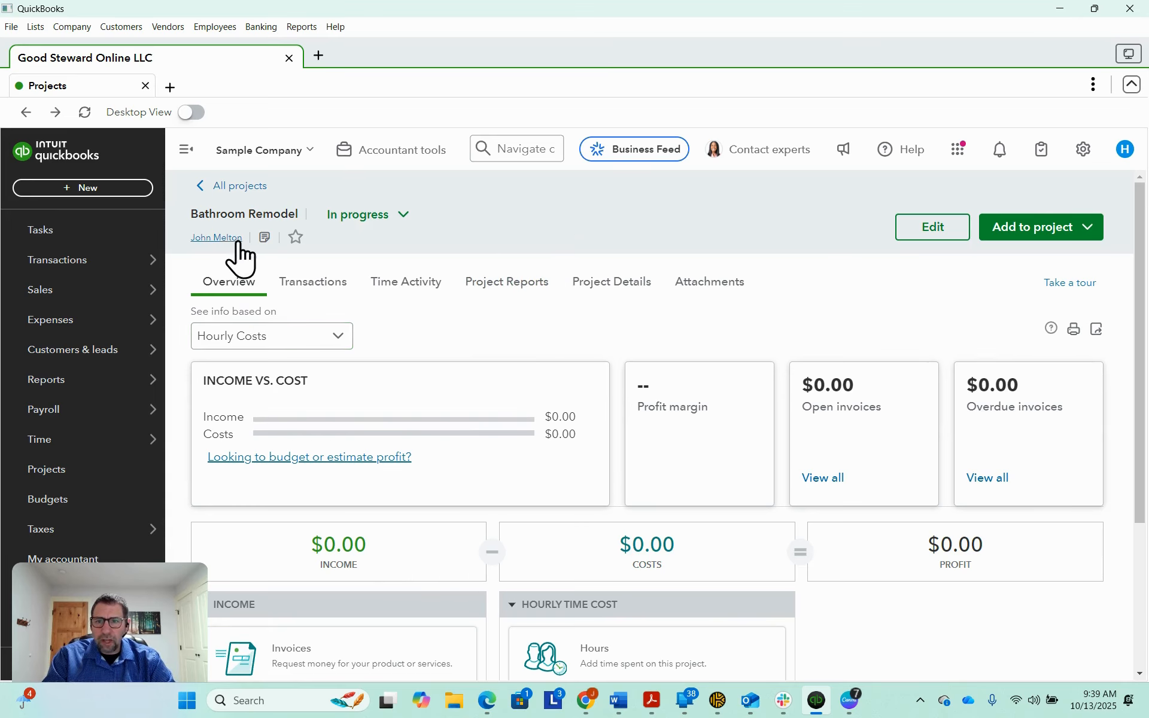
scroll(498, 299, down, 3)
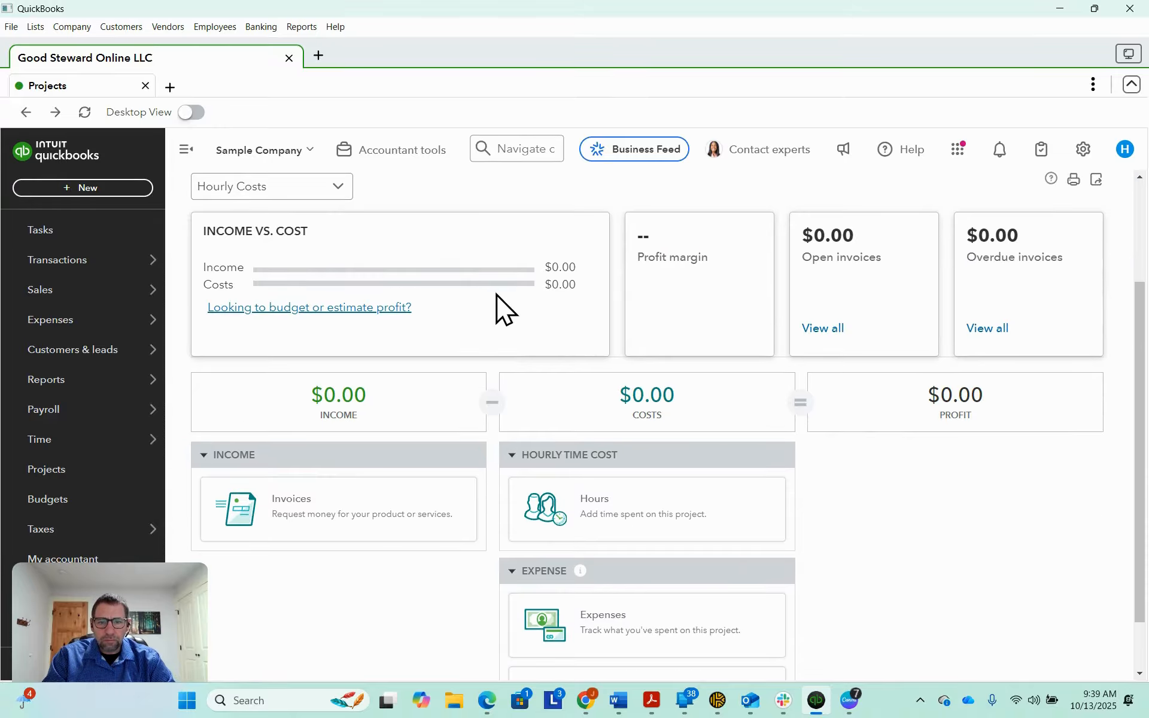
- Start a new bill from the project's expense section and choose Norton Lumber and Building Materials as the vendor
scroll(496, 296, down, 1)
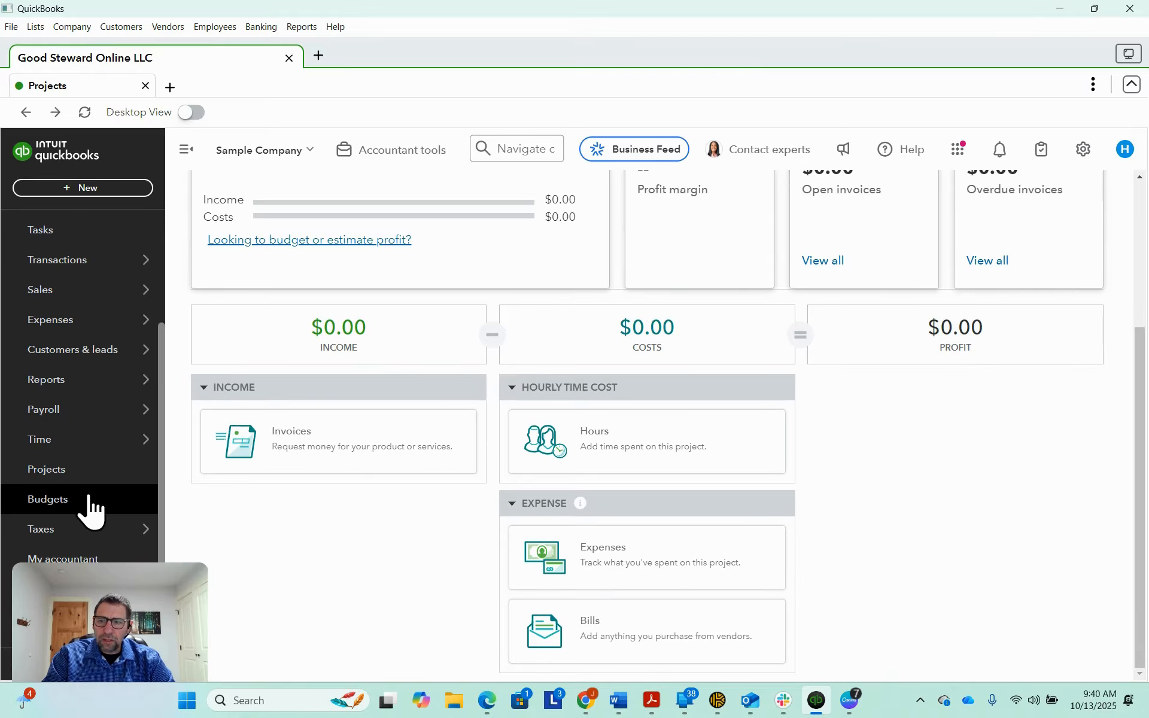
scroll(90, 507, down, 1)
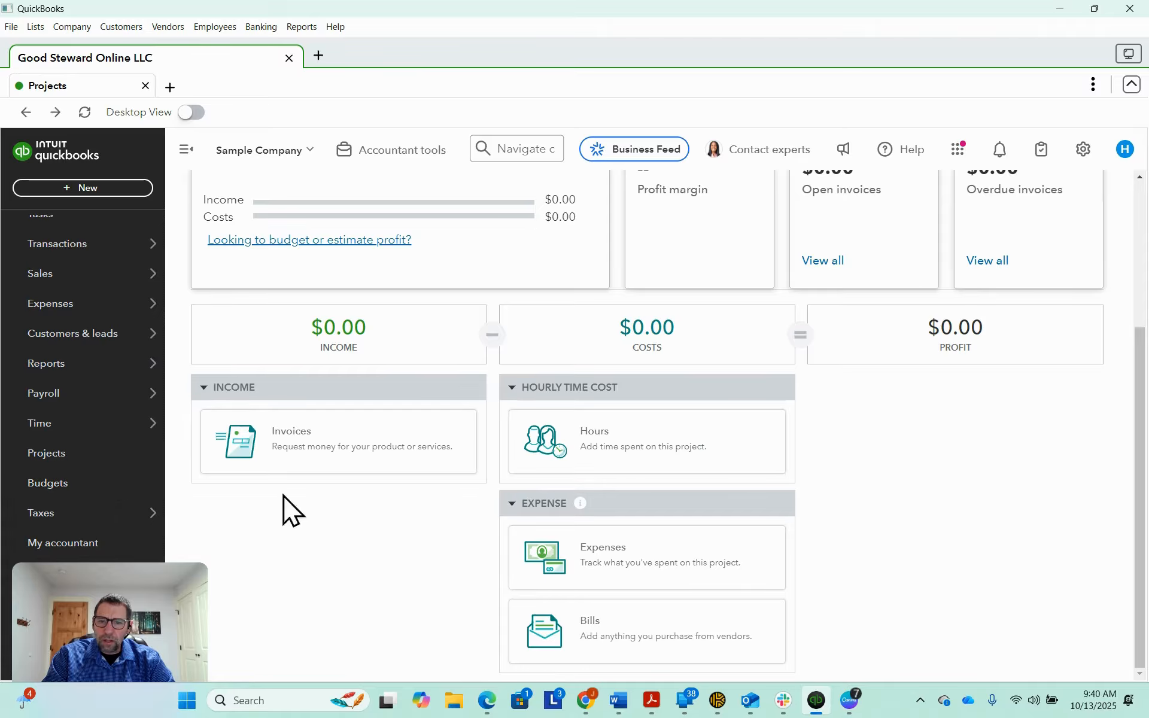
click(602, 641)
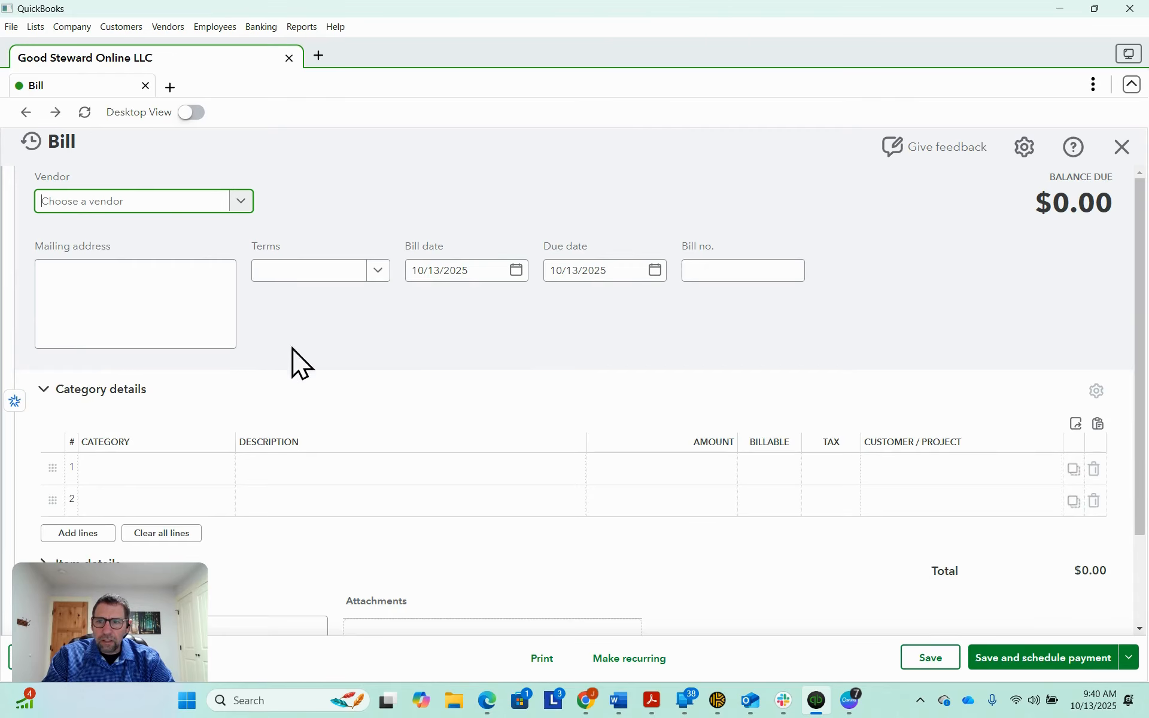
click(240, 202)
scroll(209, 326, down, 5)
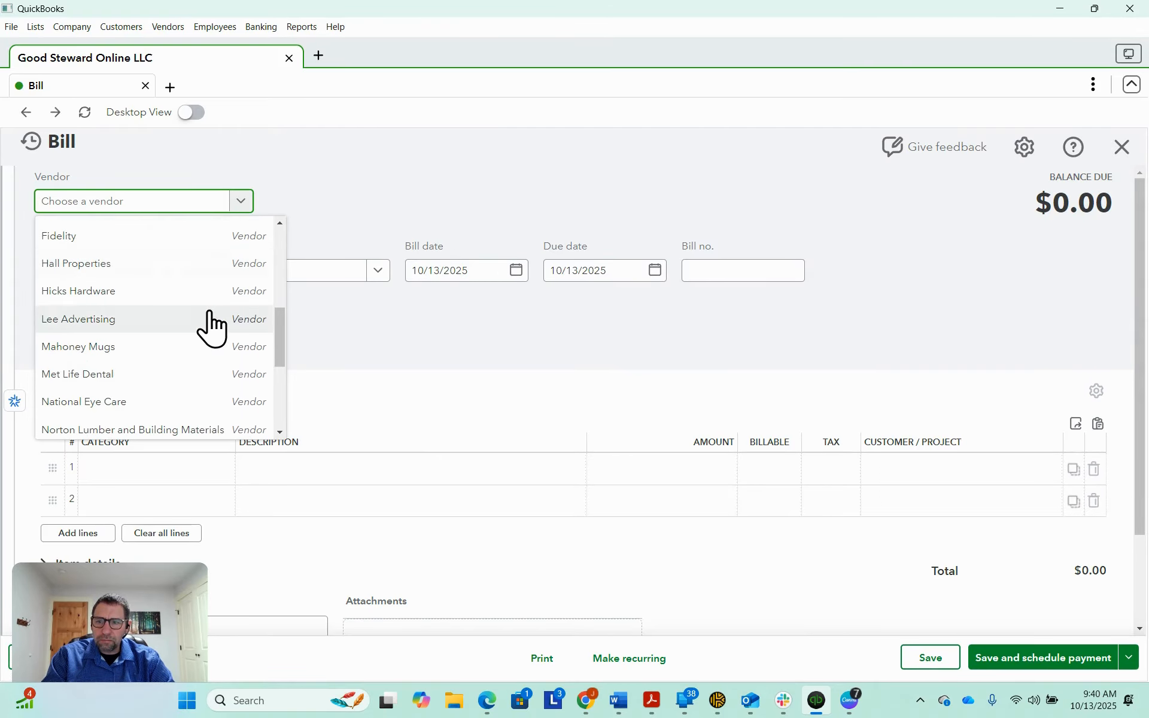
scroll(209, 326, down, 2)
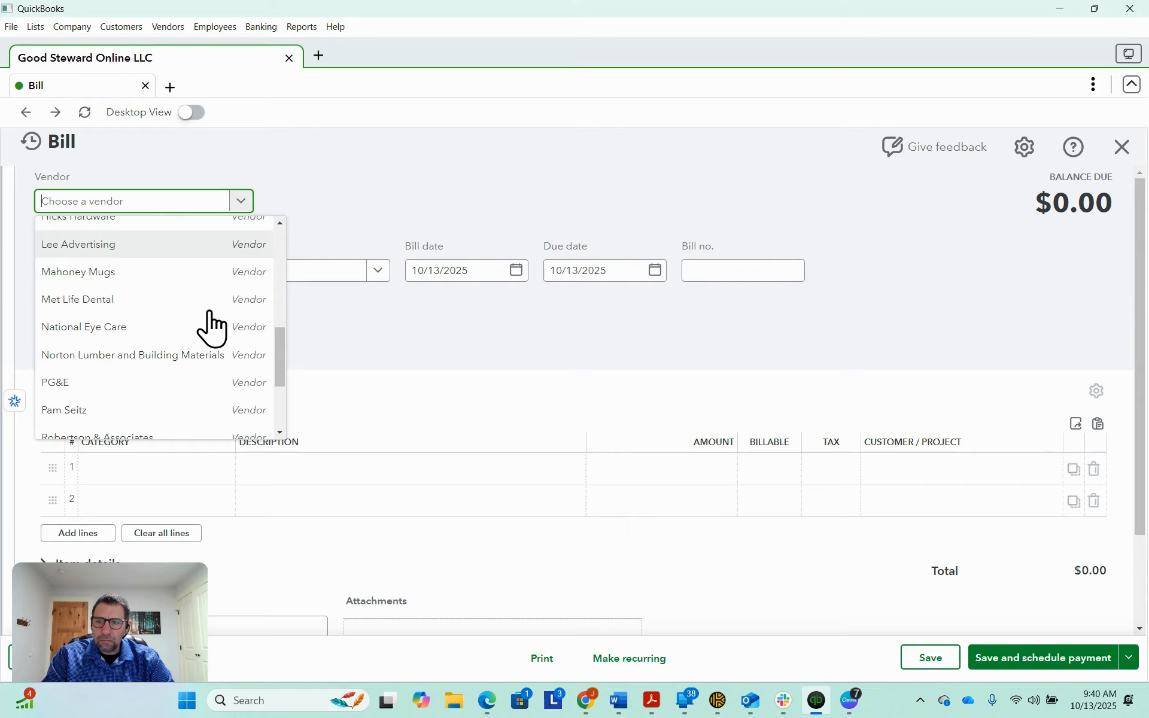
click(152, 359)
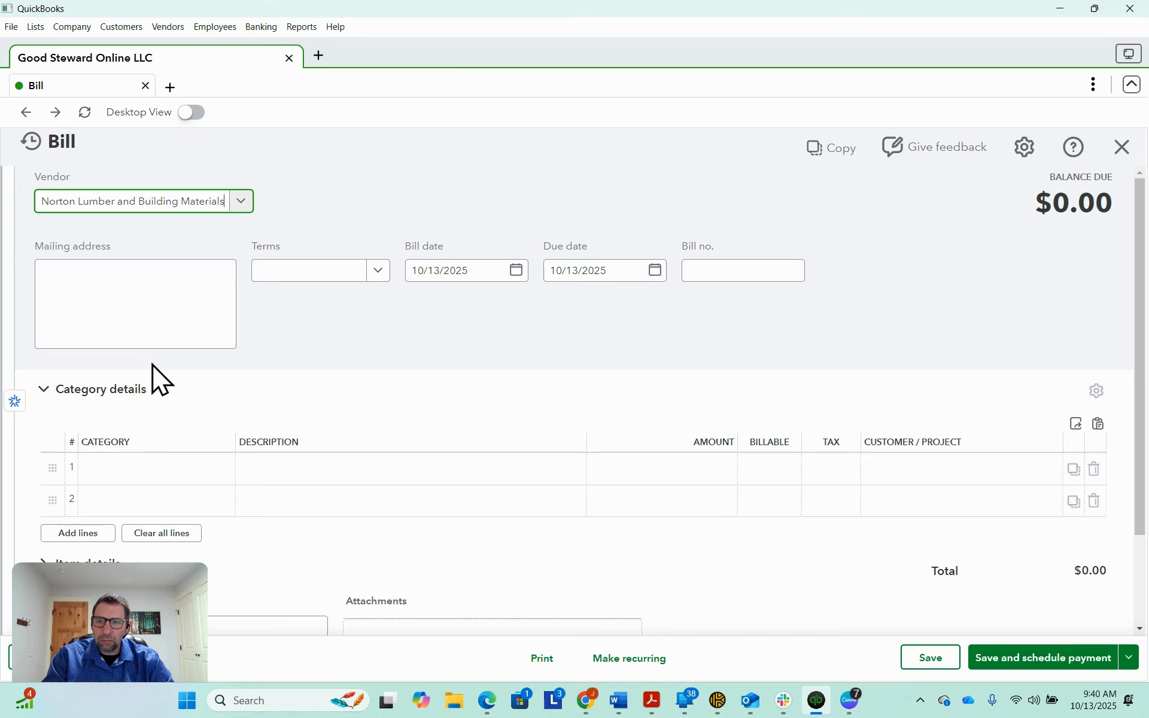
- Assign the Job Materials sub-account of Job Expenses as the category of the bill's first category line
click(179, 473)
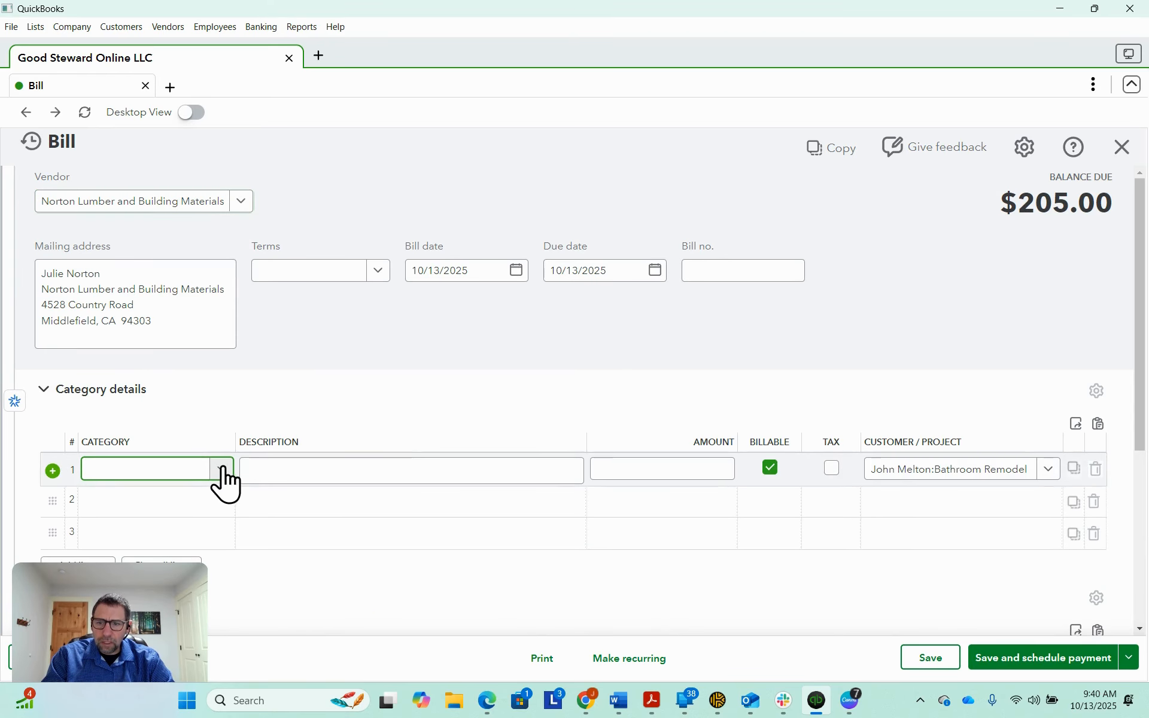
click(221, 471)
scroll(296, 320, down, 5)
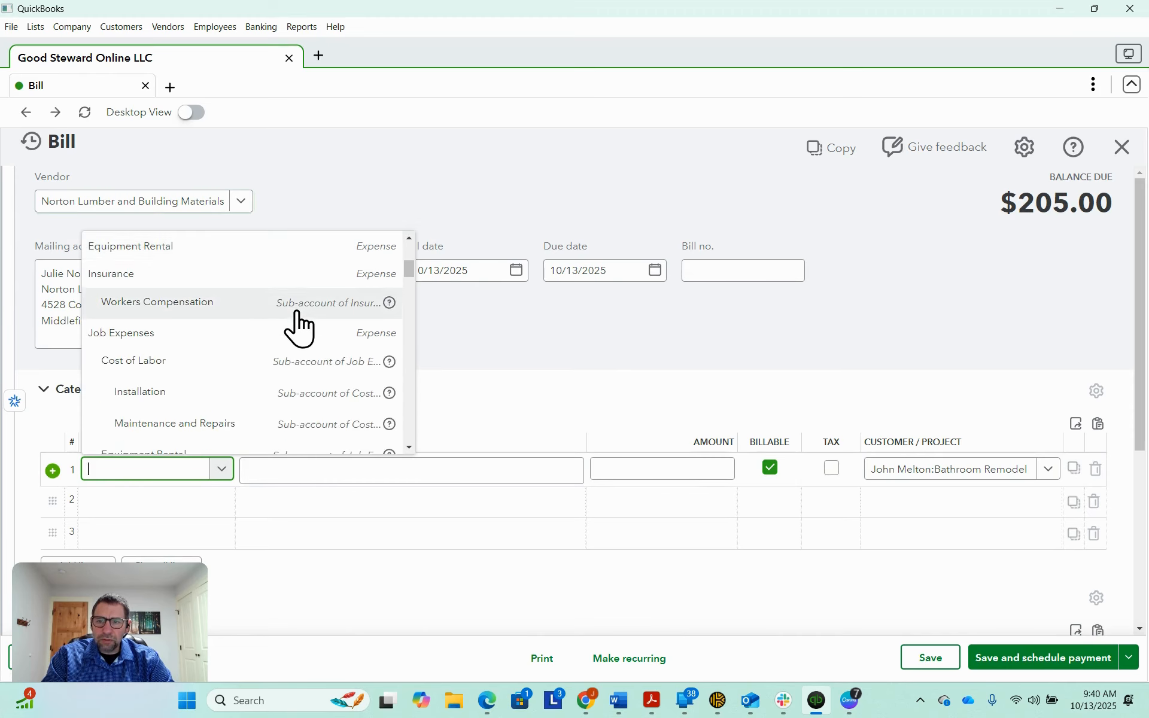
scroll(299, 329, down, 1)
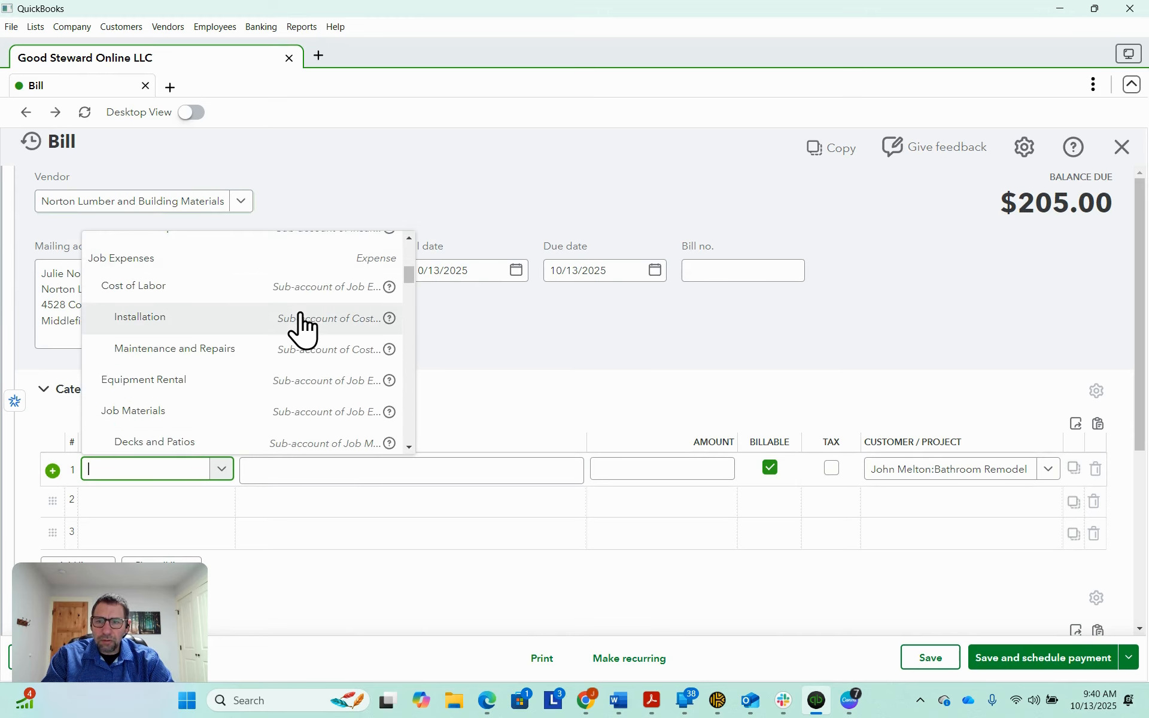
click(226, 421)
- Describe the first category line as "Bathtub and plumbing supplies" and set its amount to 350.00
click(335, 469)
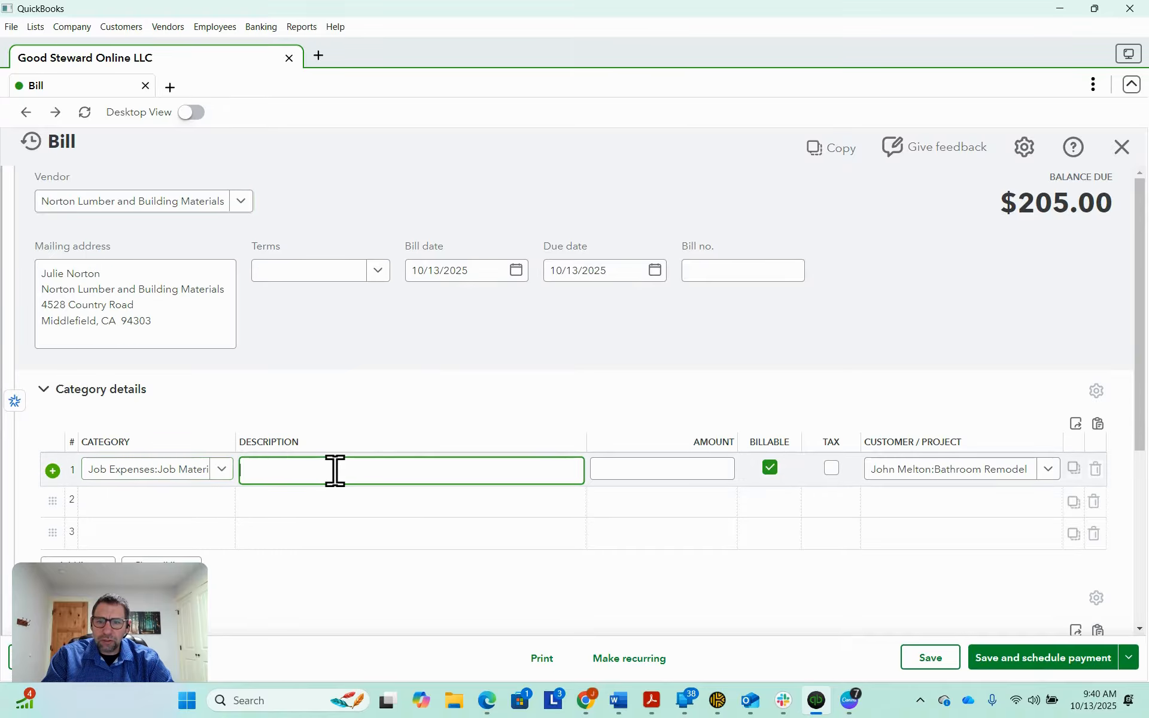
scroll(354, 464, down, 1)
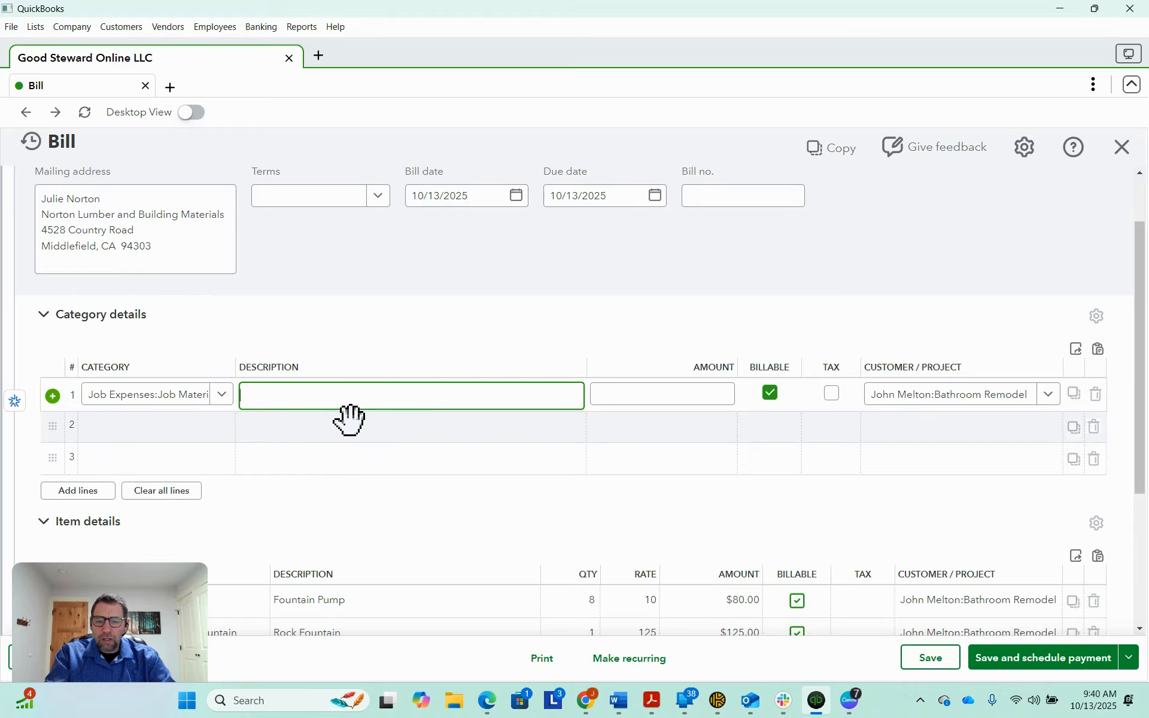
text(Bth)
key(BackSpace)
key(BackSpace)
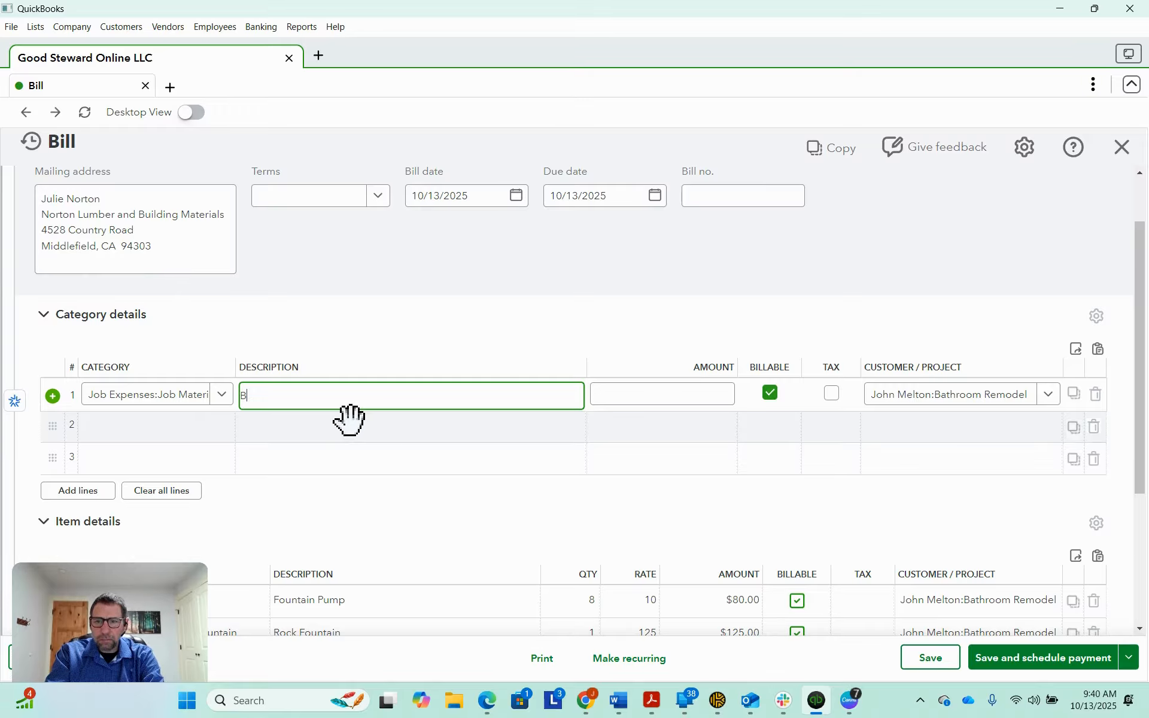
text(athtub and )
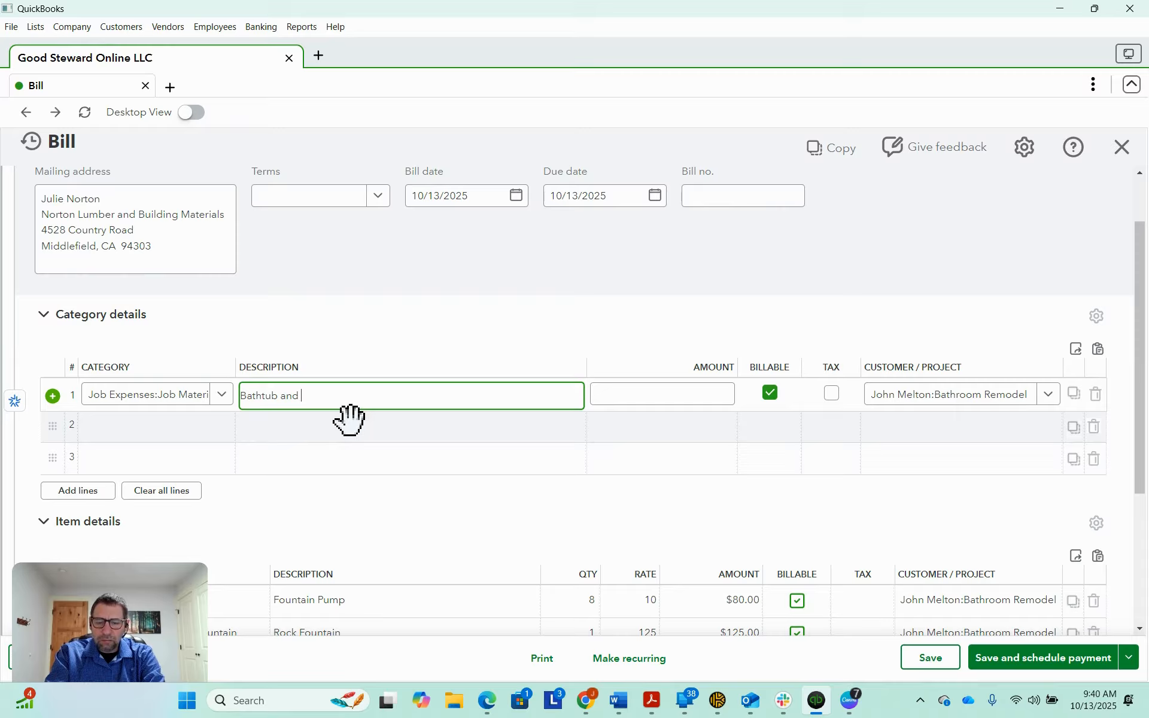
text(plumbing)
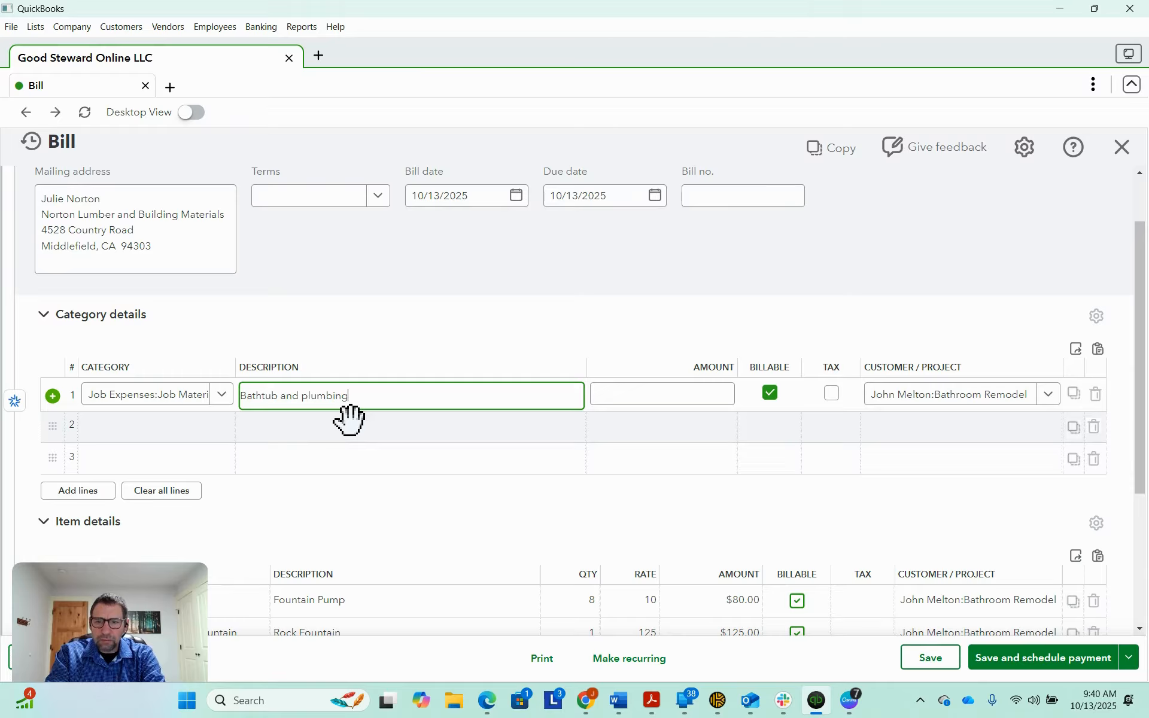
text( supplies)
key(Tab)
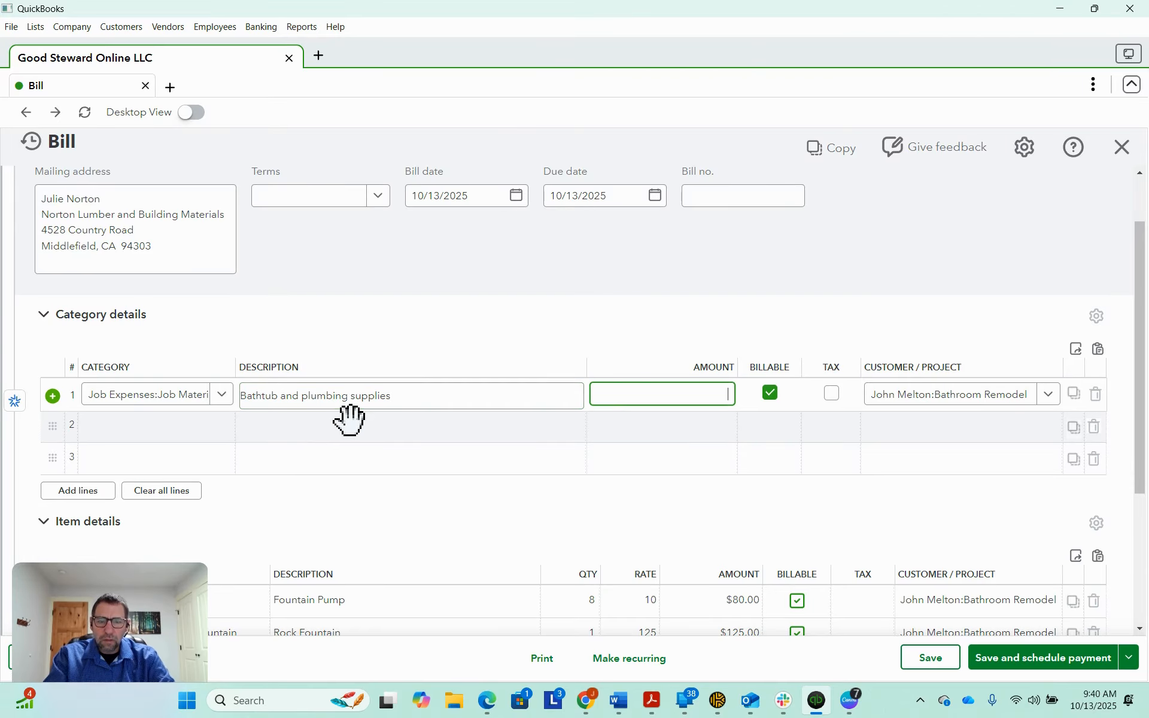
text(35)
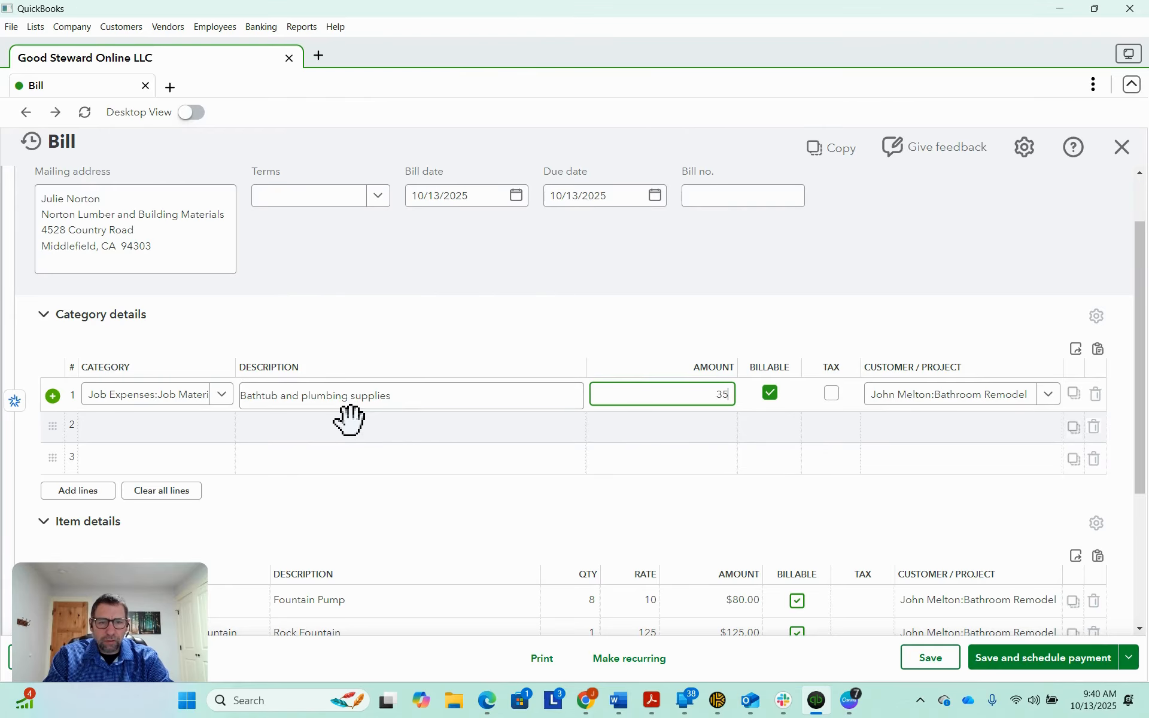
text(0.00)
key(Tab)
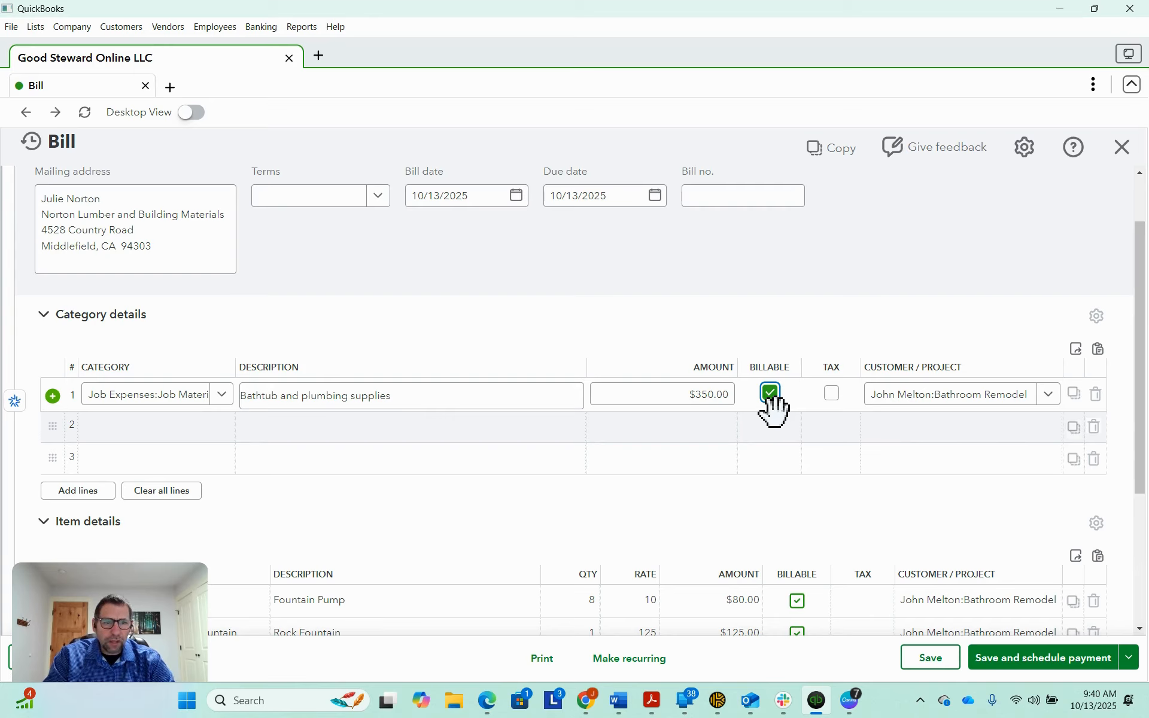
- Review the line's customer/project choices, keep the Bathroom Remodel project assigned, and save and close the bill
scroll(774, 407, down, 1)
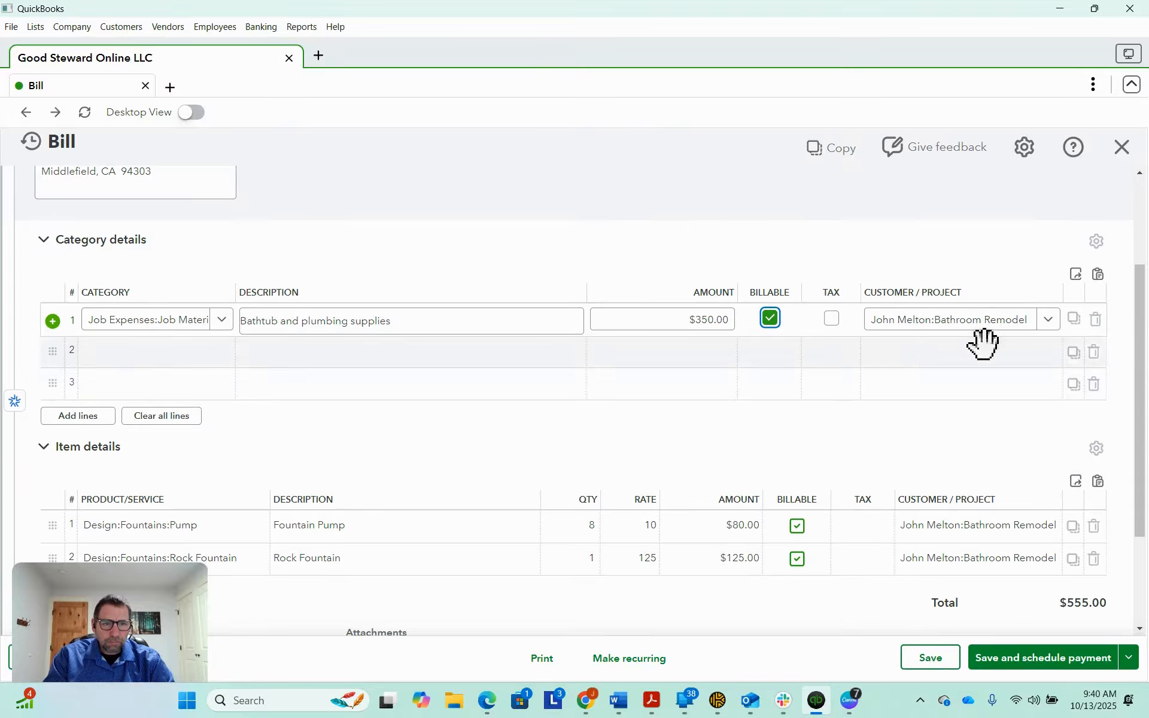
click(1047, 320)
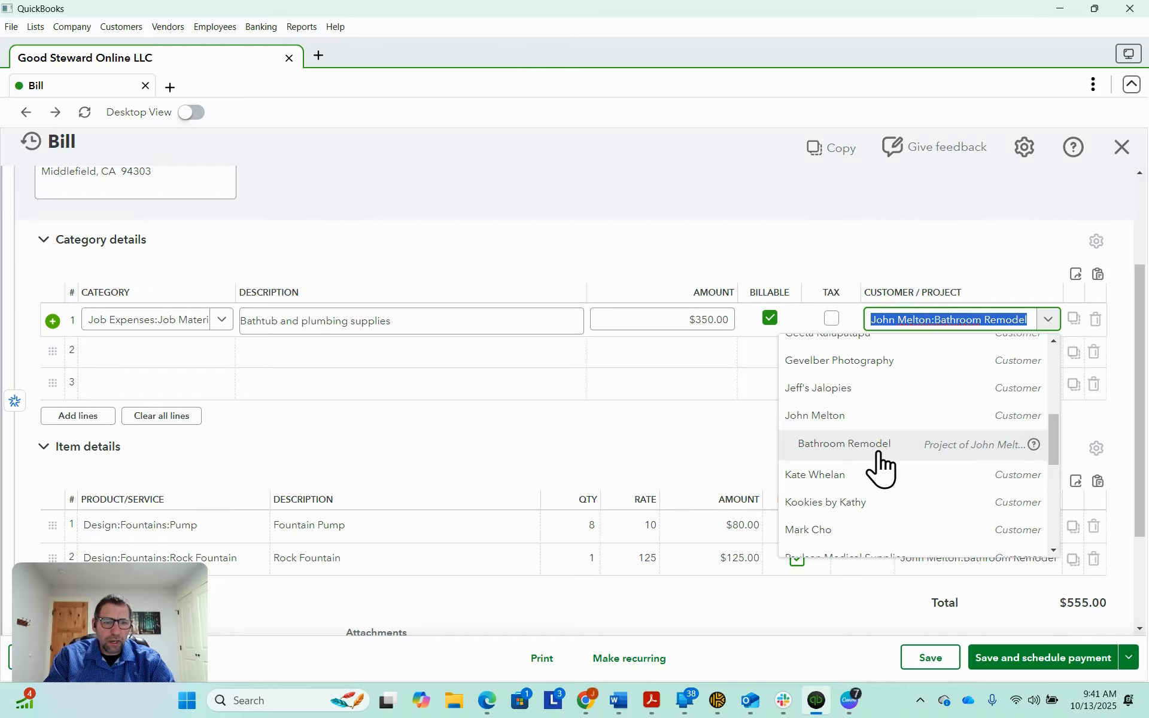
click(931, 658)
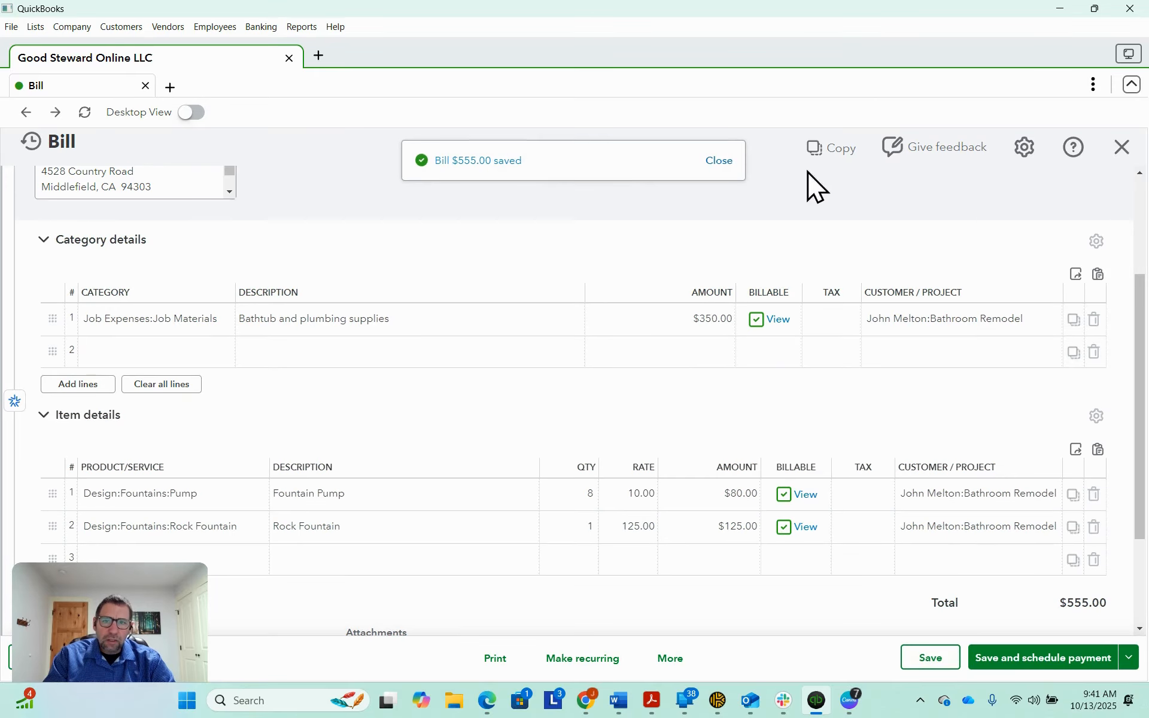
click(721, 162)
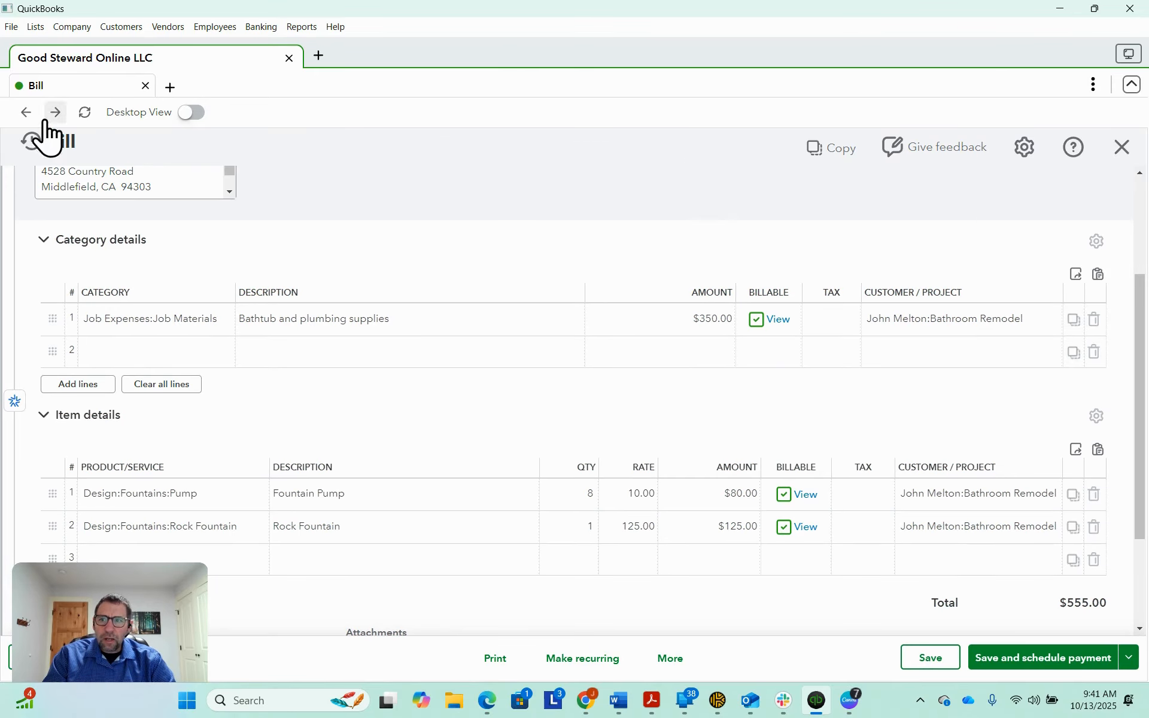
click(1121, 148)
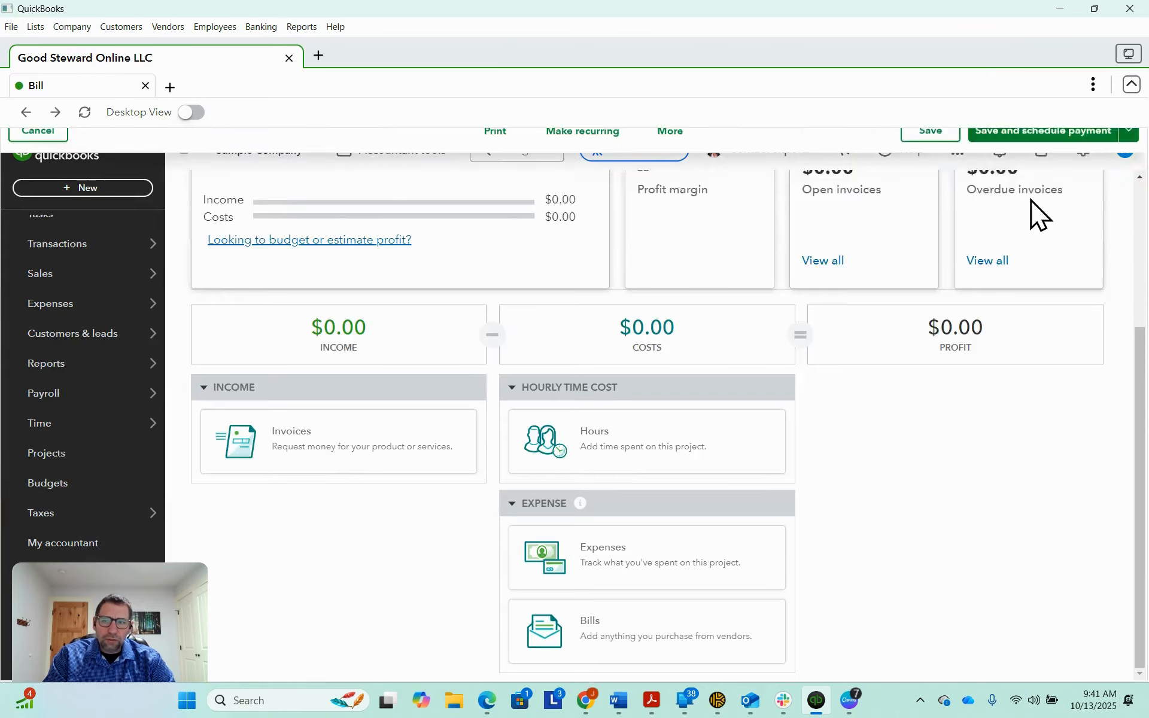
- Reopen the Bathroom Remodel project from the projects list and examine its income, costs and profit
click(35, 455)
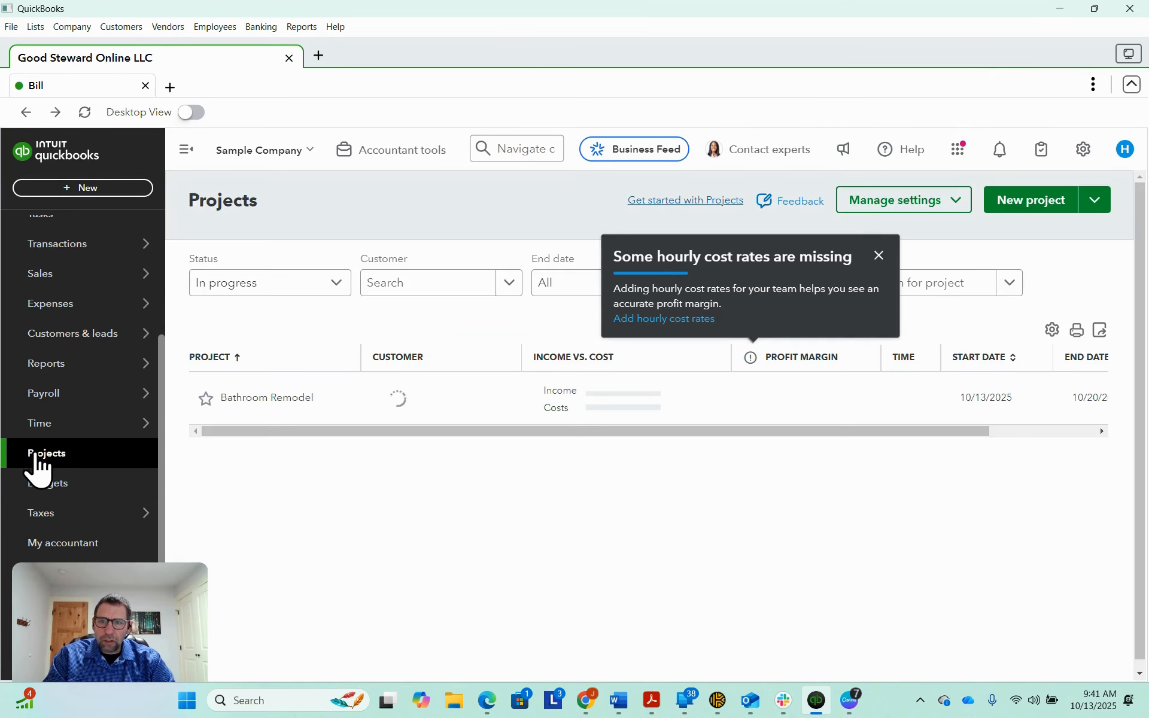
click(277, 399)
scroll(706, 367, down, 1)
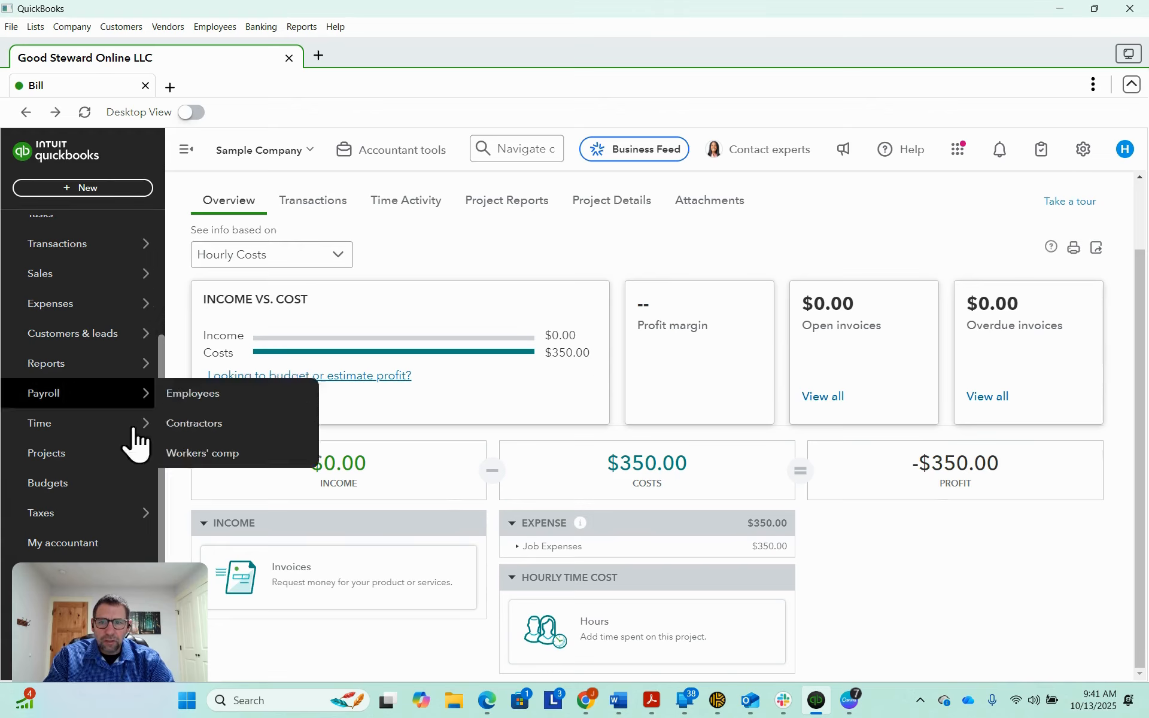
mouse_move(84, 366)
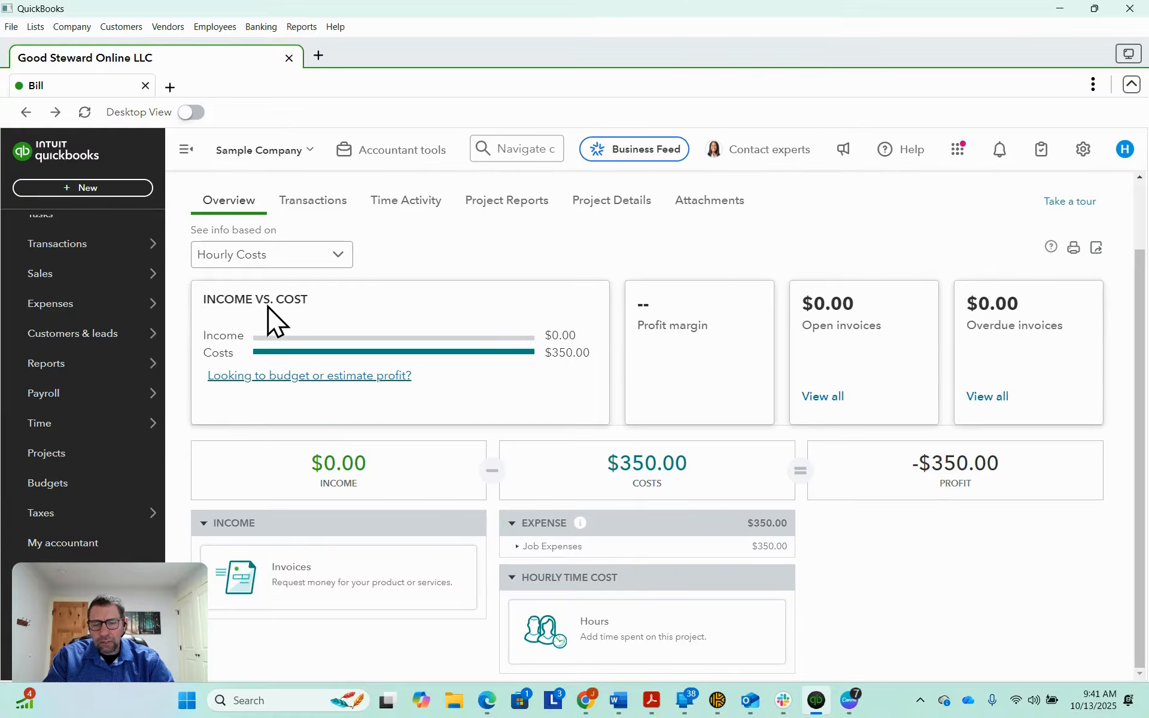